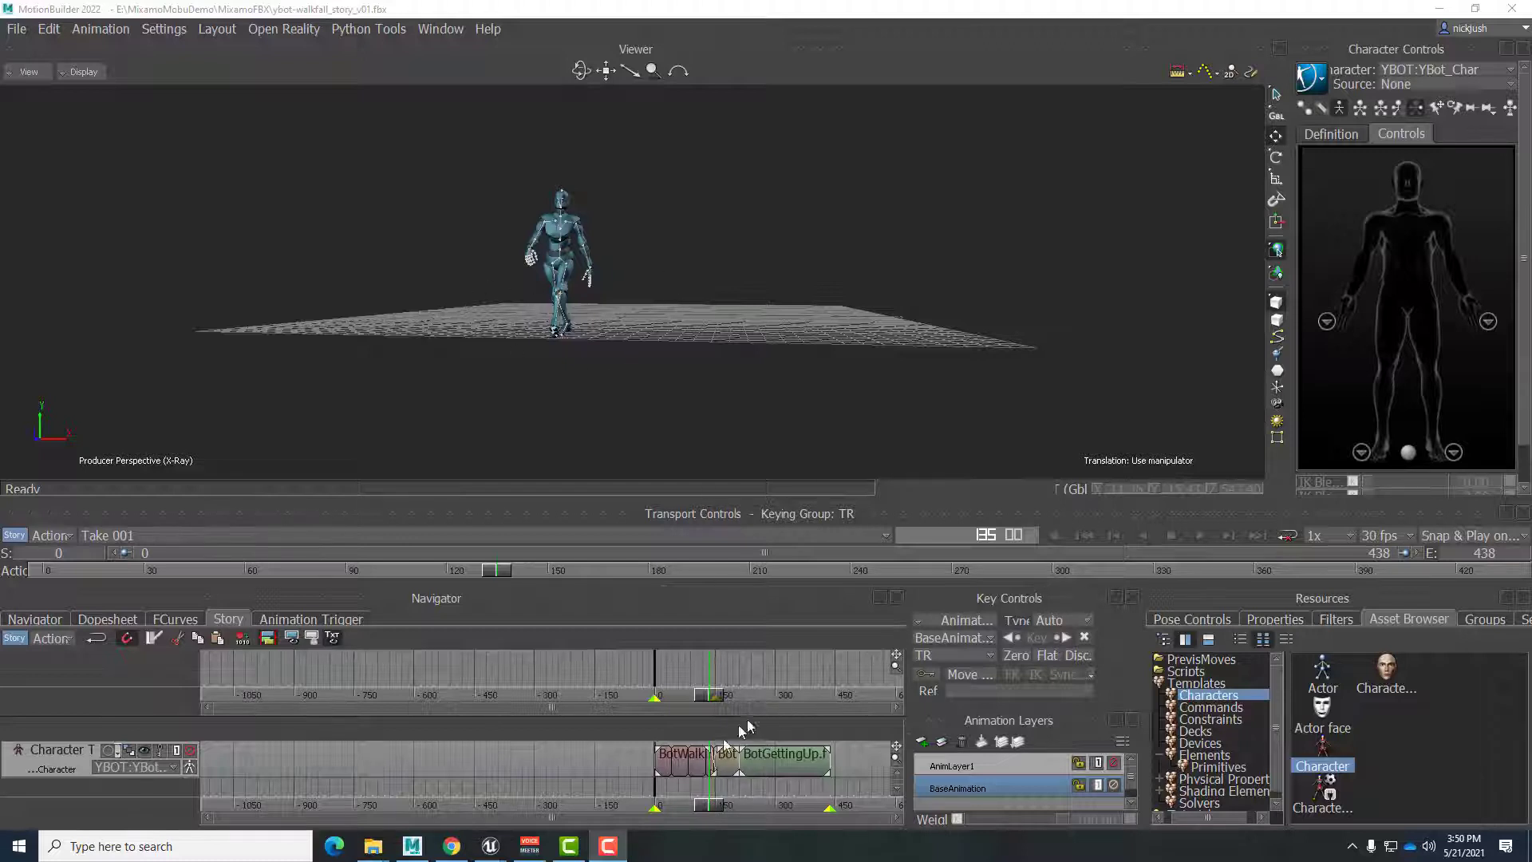
# Bake the walk, fall and get-up Story clips onto the YBot skeleton, then scrub to verify
pyautogui.moveTo(703, 810)
pyautogui.mouseDown()
pyautogui.moveTo(786, 810)
pyautogui.moveTo(664, 819)
pyautogui.moveTo(809, 820)
pyautogui.moveTo(694, 822)
pyautogui.moveTo(744, 834)
pyautogui.moveTo(696, 838)
pyautogui.mouseUp()
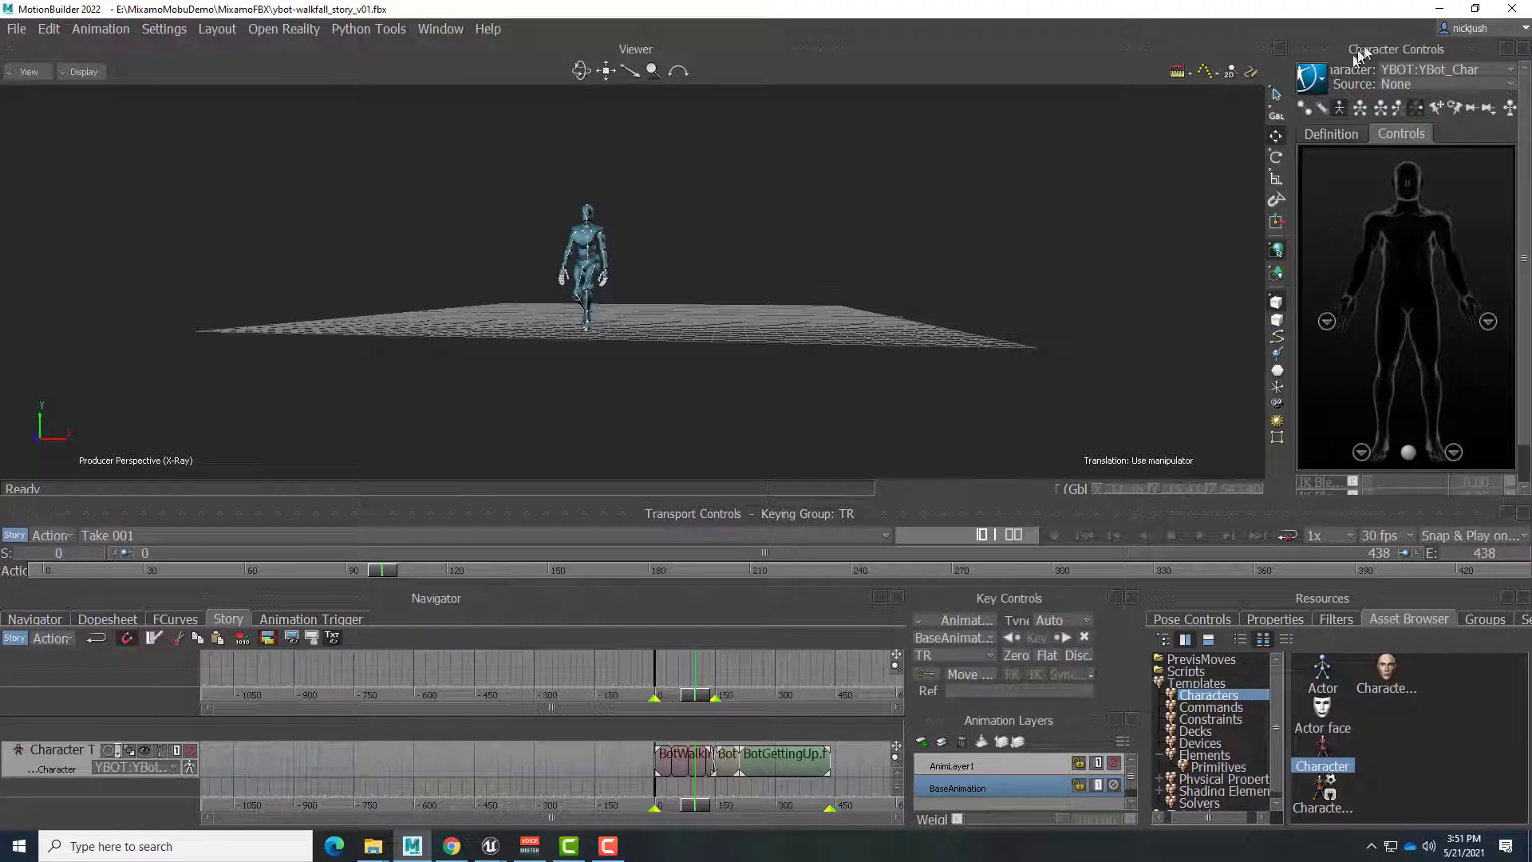
pyautogui.click(1322, 85)
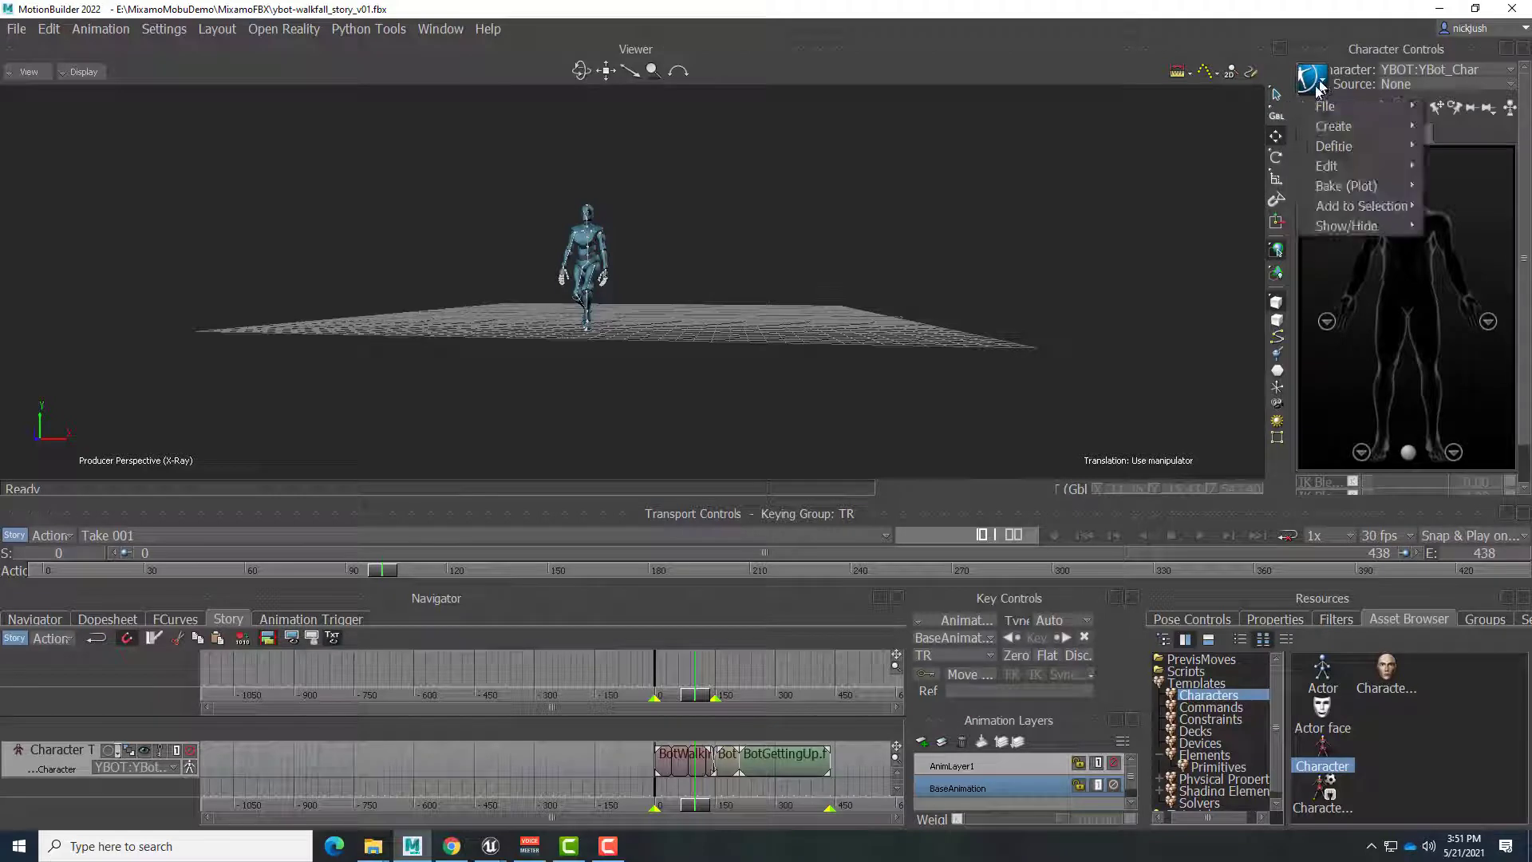
pyautogui.moveTo(1309, 182)
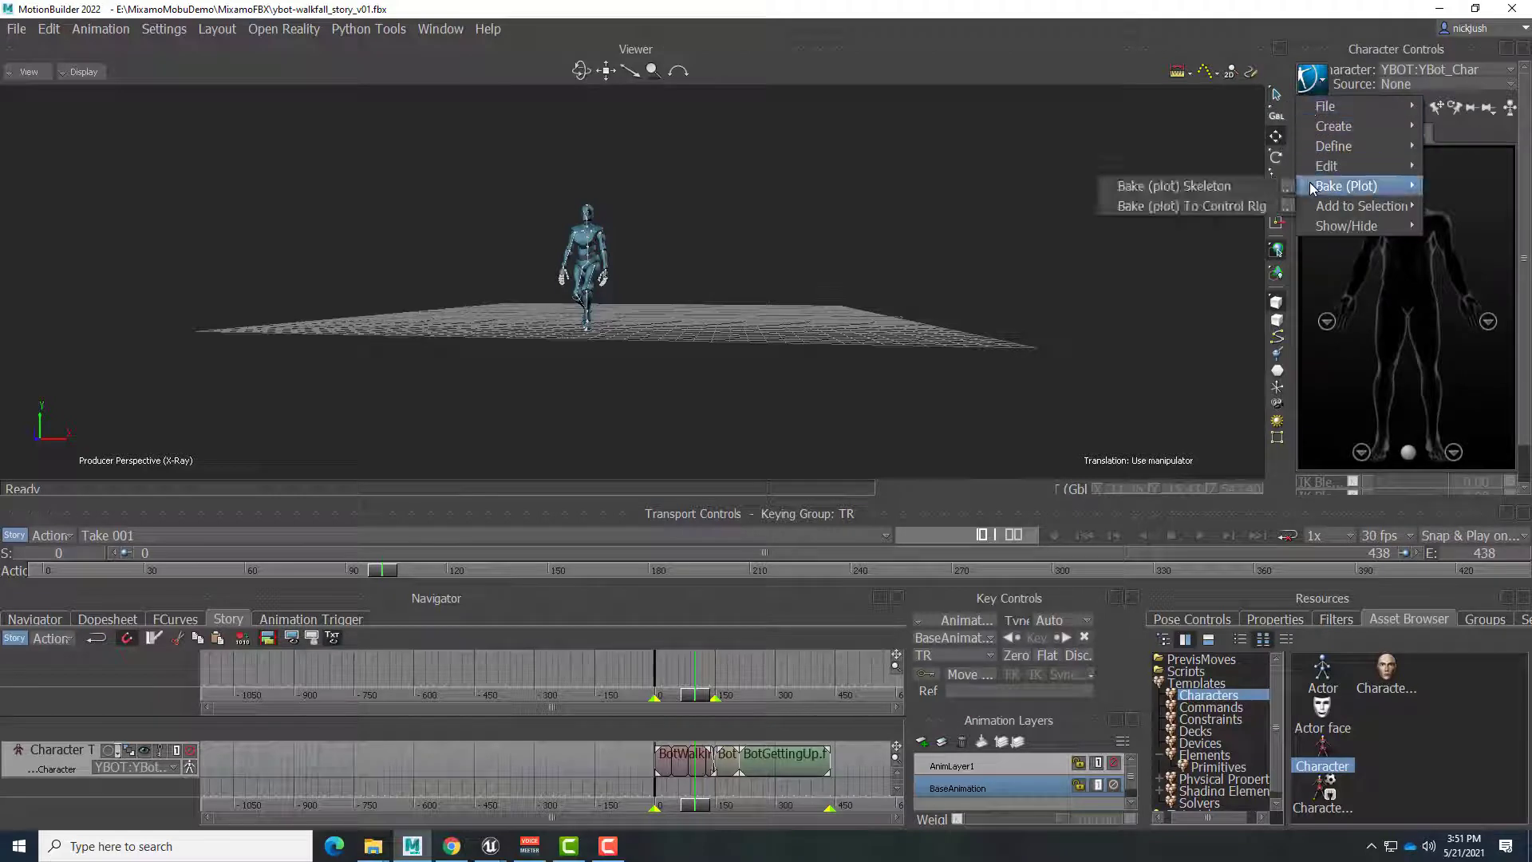
pyautogui.click(1176, 186)
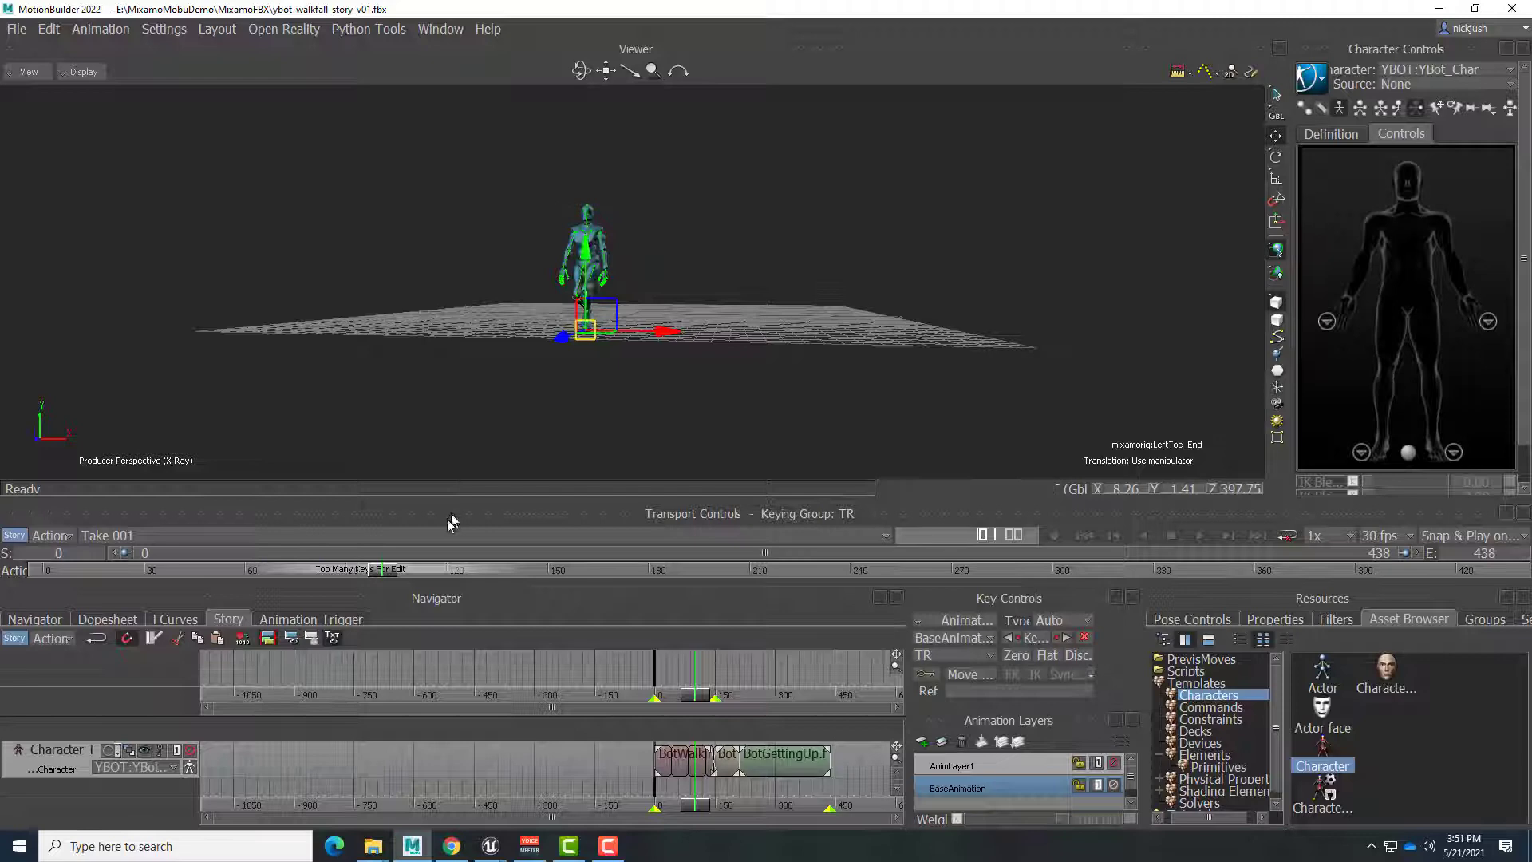
pyautogui.moveTo(393, 573); pyautogui.dragTo(297, 568)
# Save the baked scene as ybot-walkfall_story_v02.fbx, confirming the Save Options dialog
pyautogui.click(16, 31)
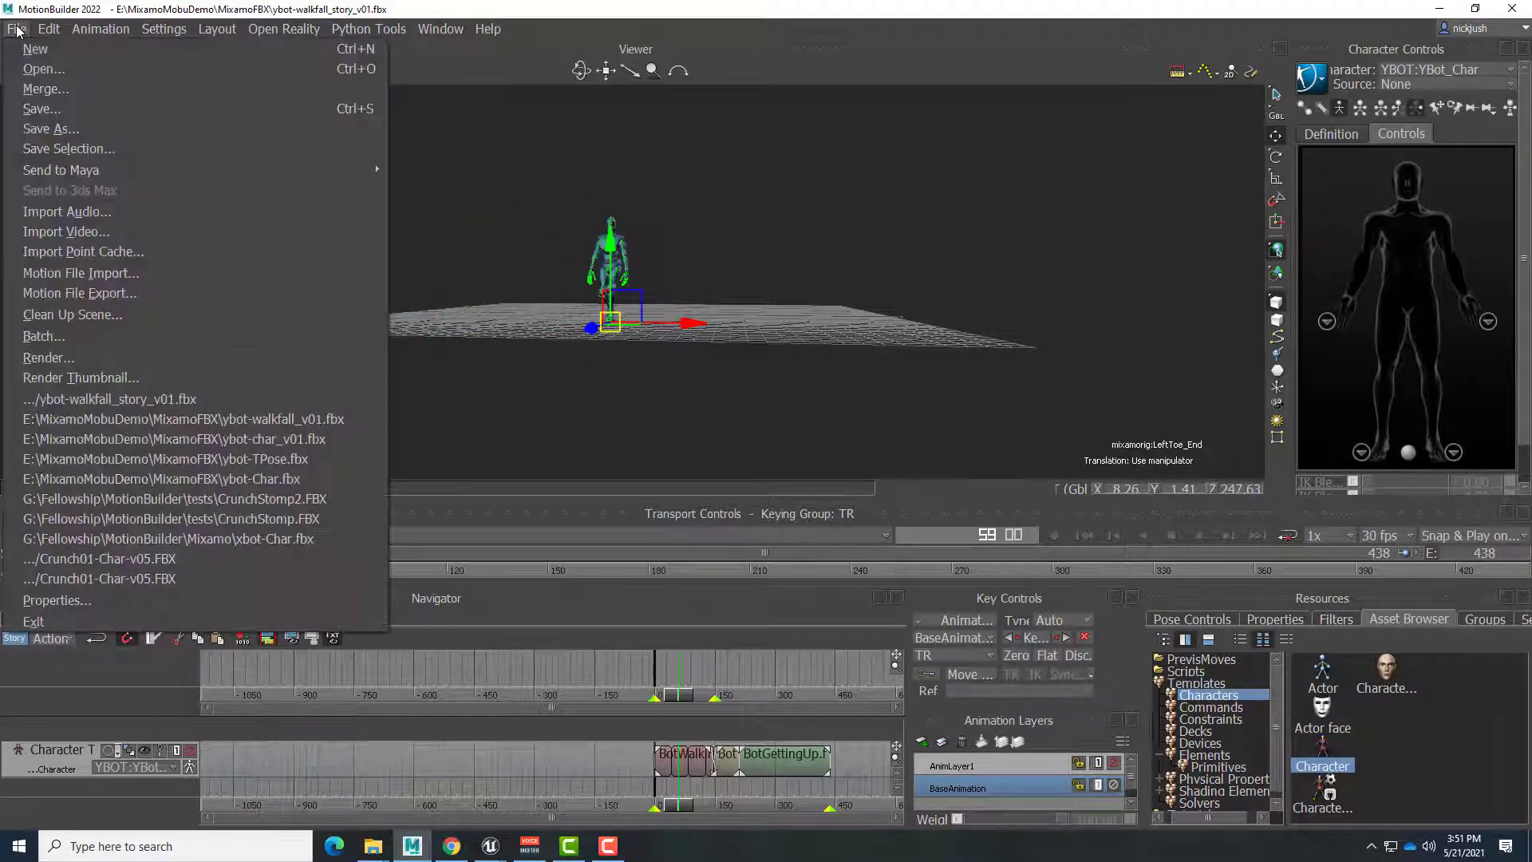
pyautogui.click(37, 128)
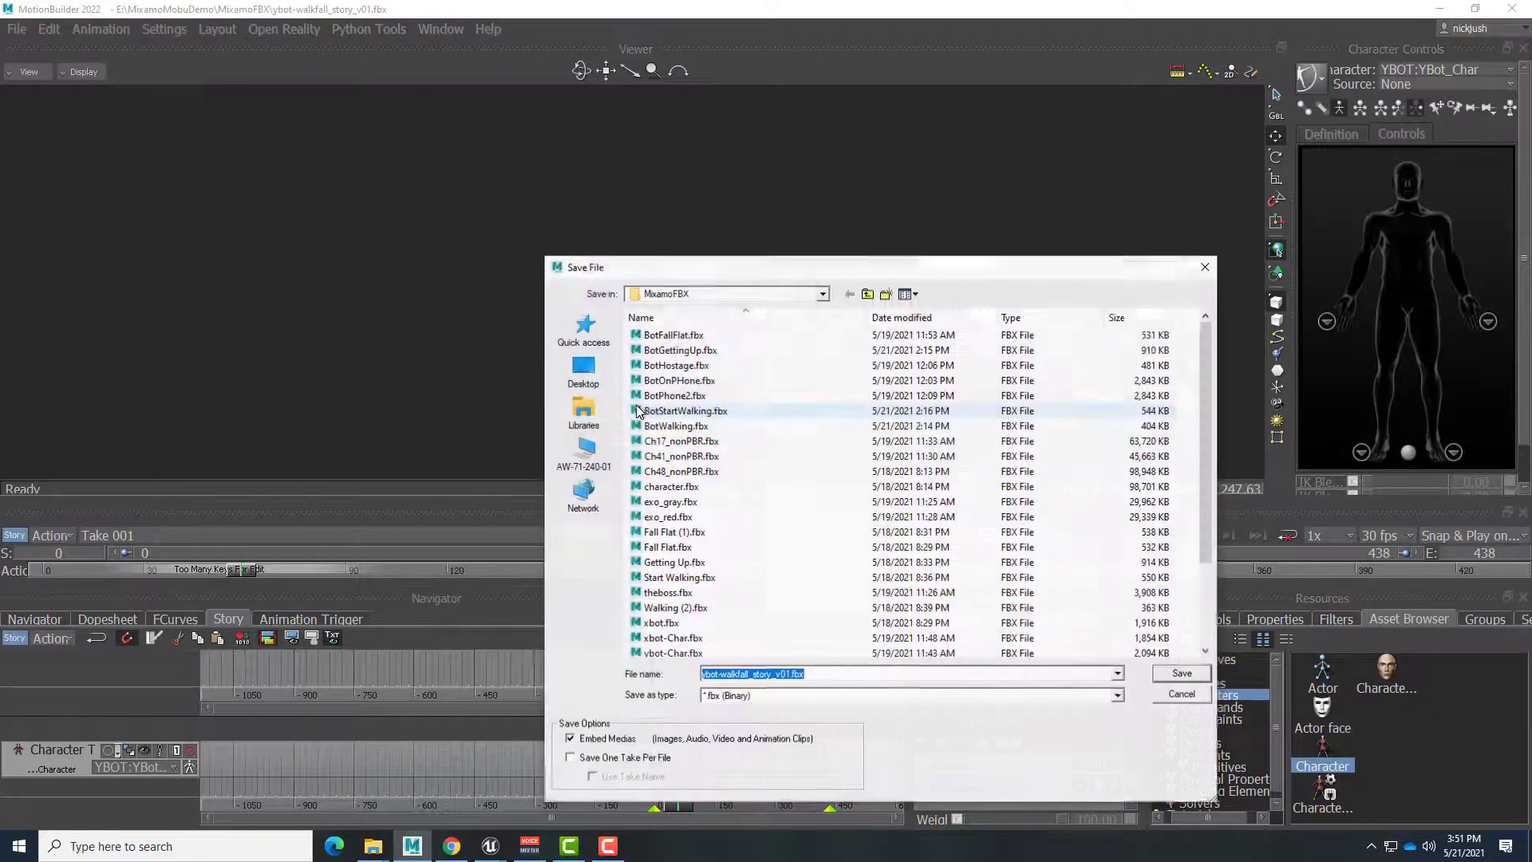
pyautogui.click(770, 675)
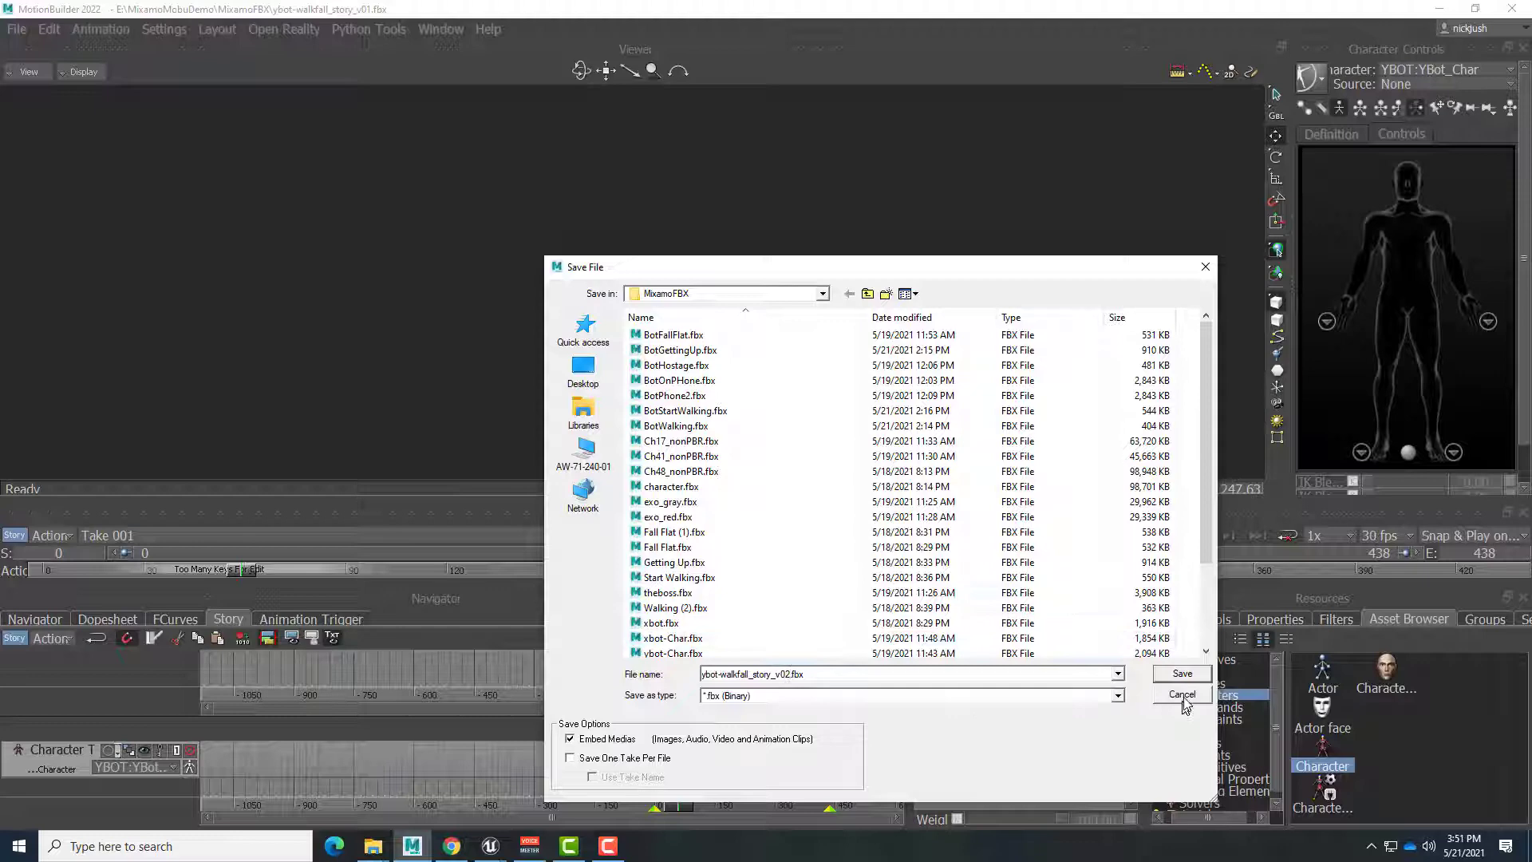
pyautogui.click(1182, 673)
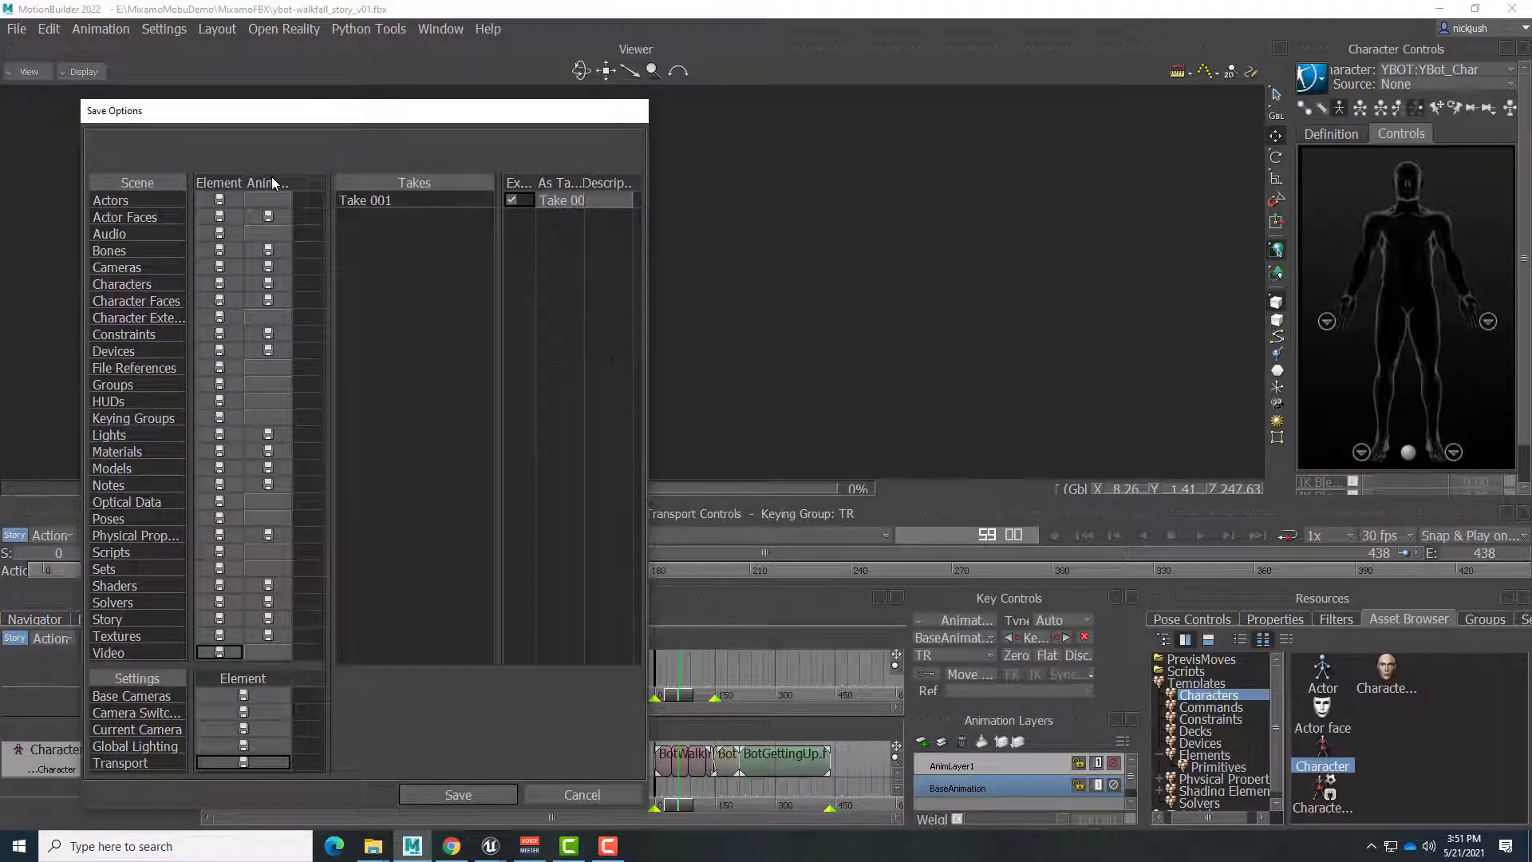
pyautogui.click(271, 176)
pyautogui.click(359, 185)
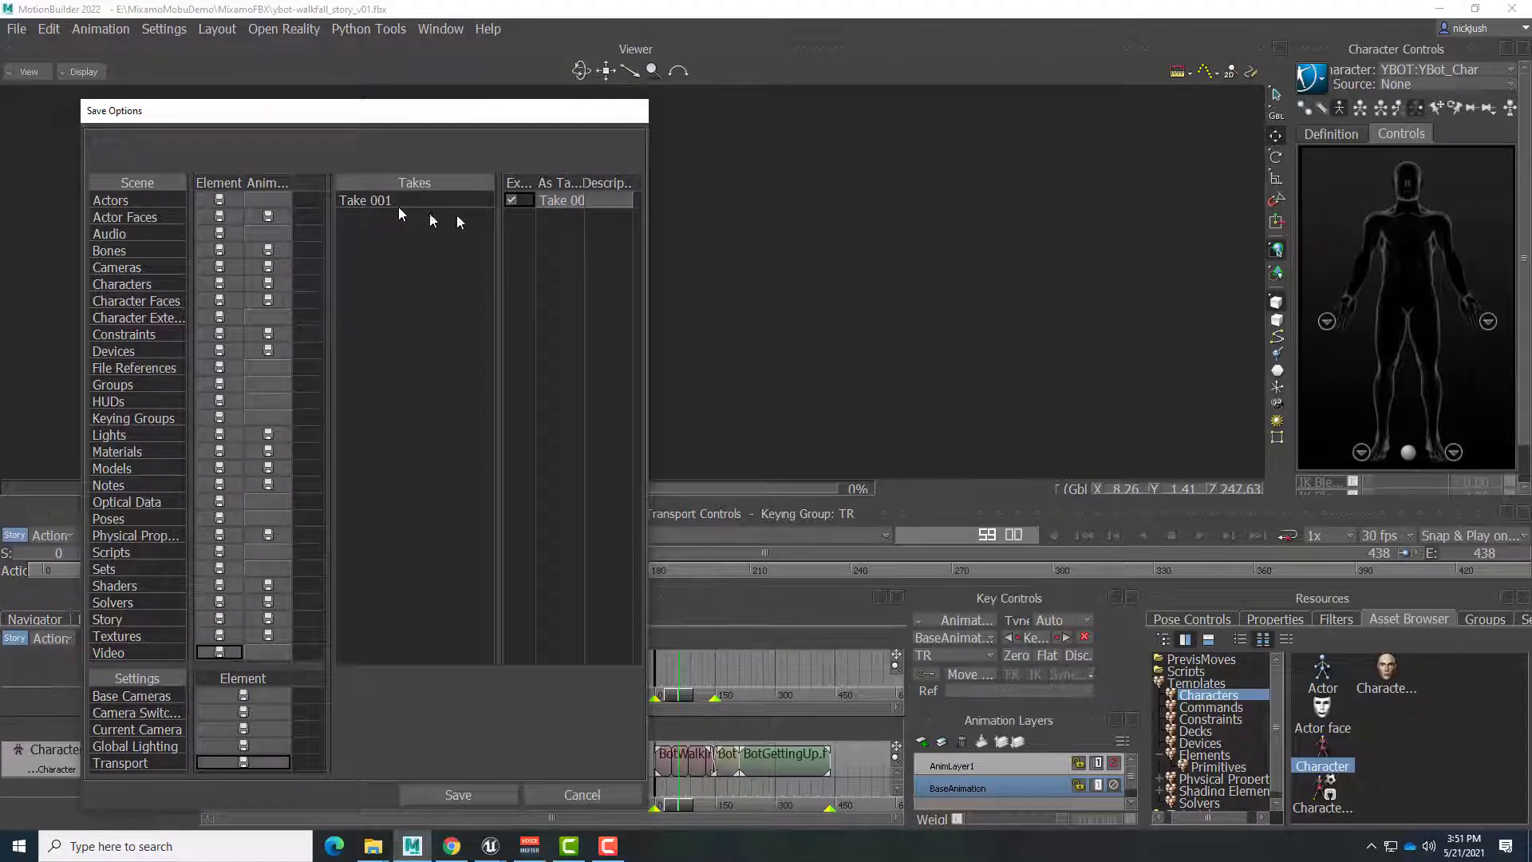
pyautogui.click(467, 795)
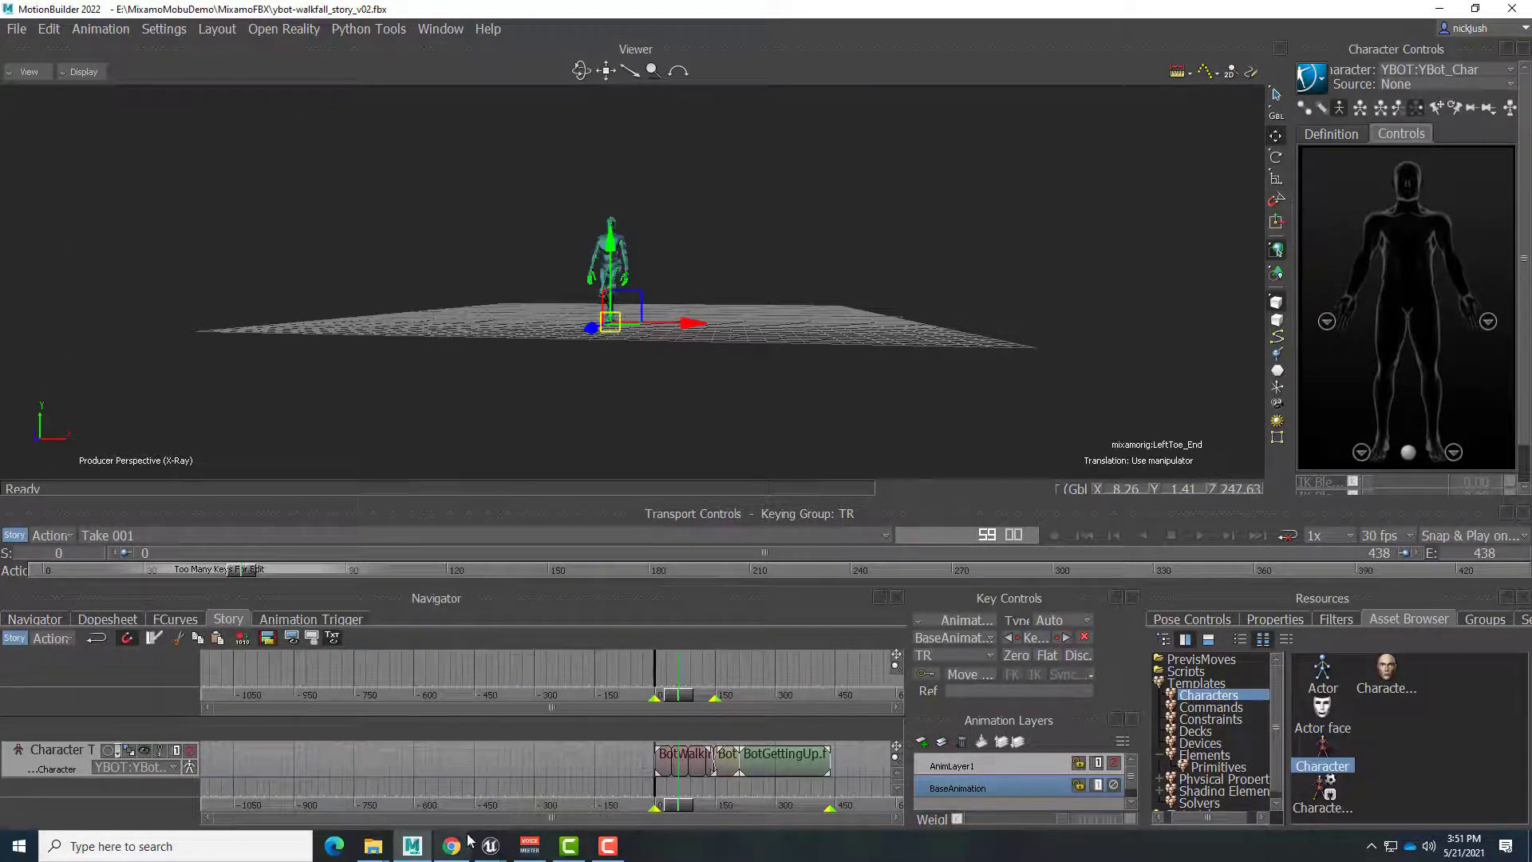
# In the Unreal Editor's Content Browser, make a new folder named YBot and open it
pyautogui.moveTo(501, 857)
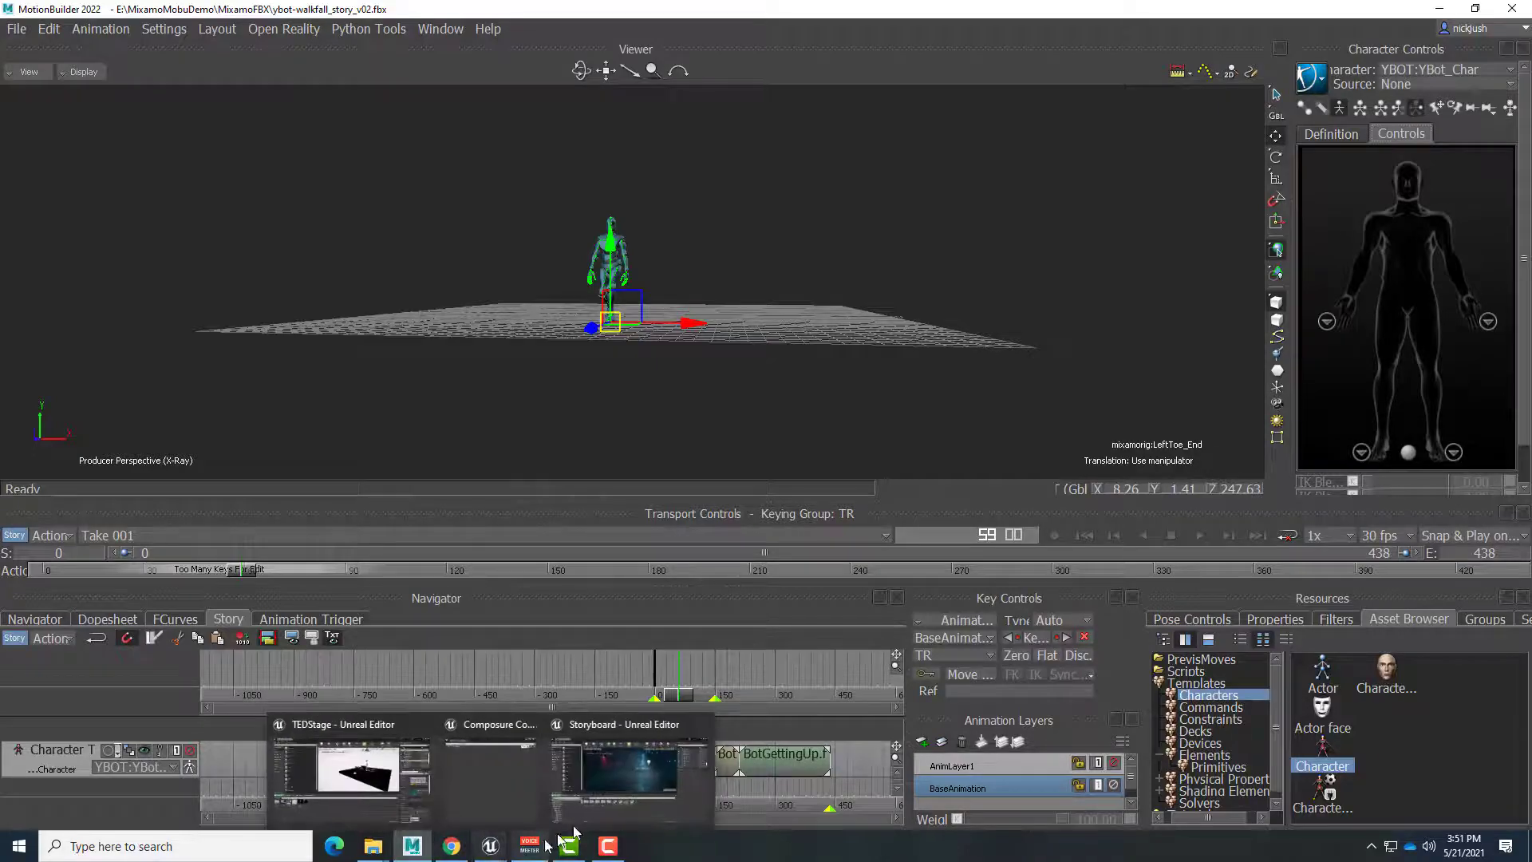
pyautogui.click(619, 764)
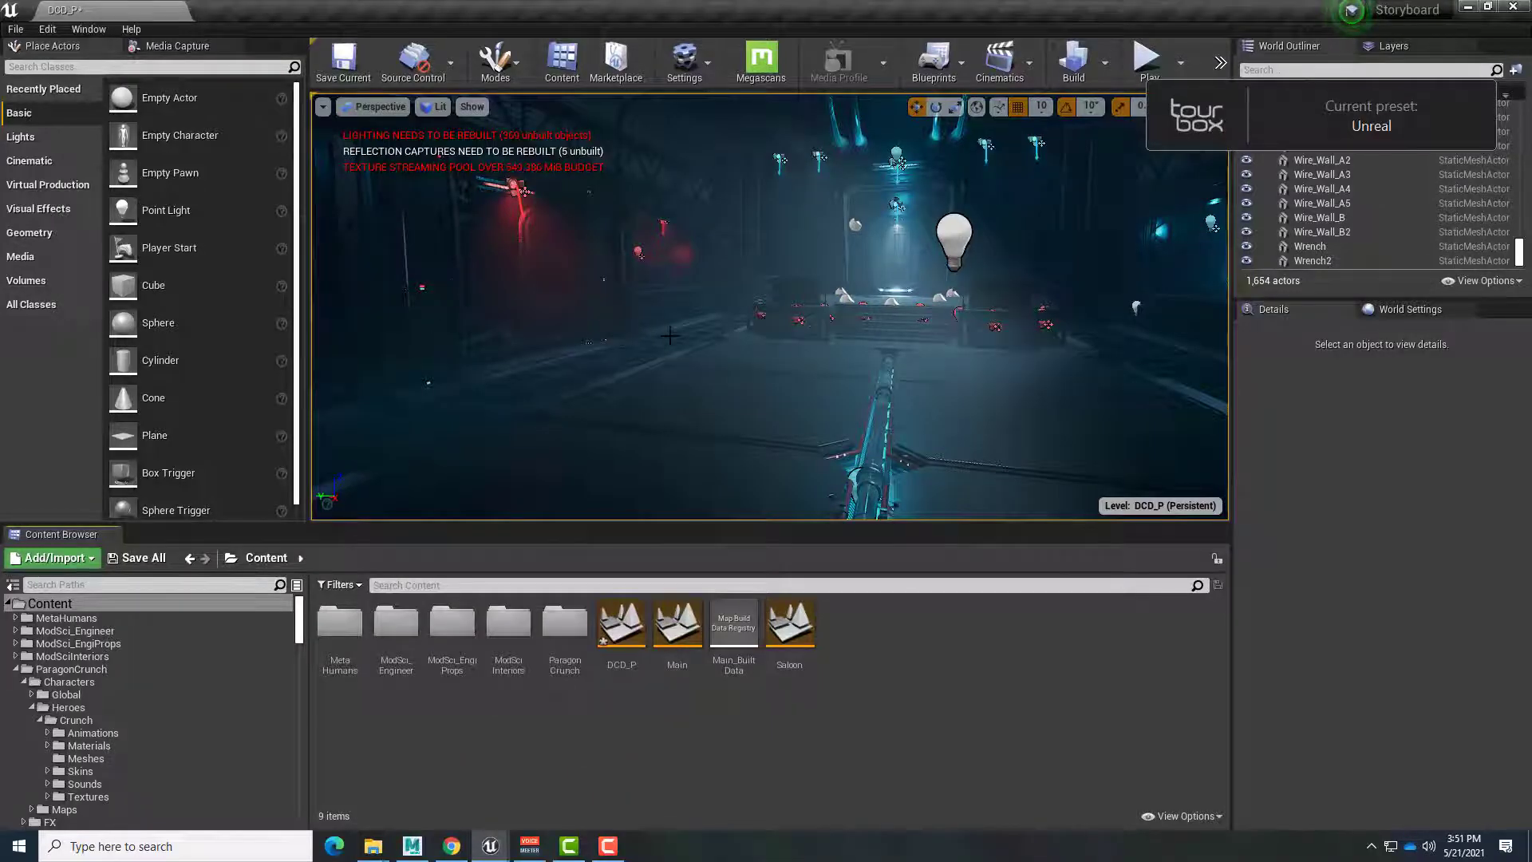
pyautogui.rightClick(869, 653)
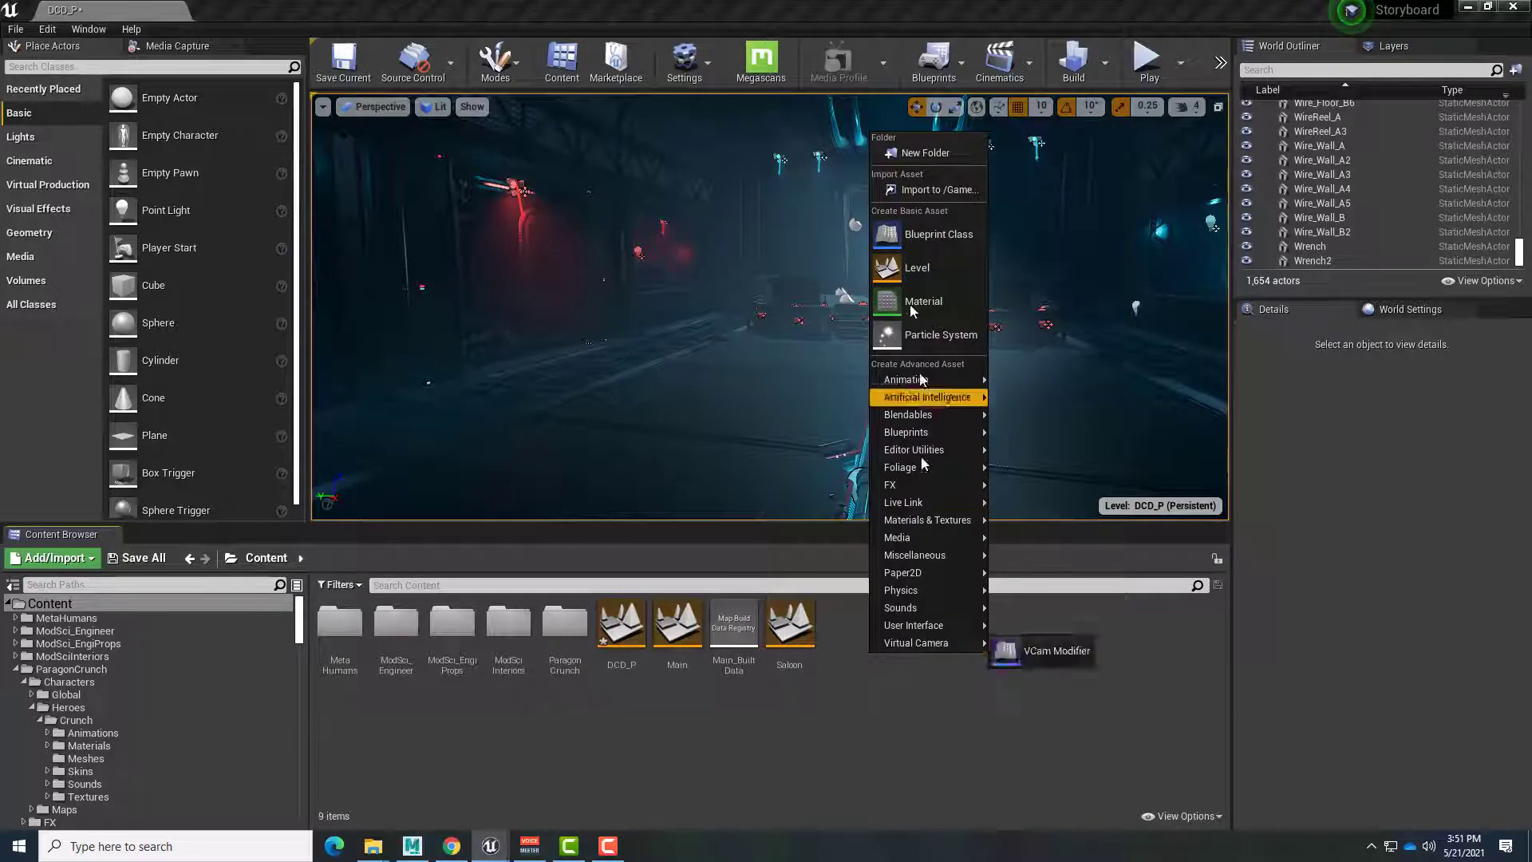
pyautogui.click(921, 153)
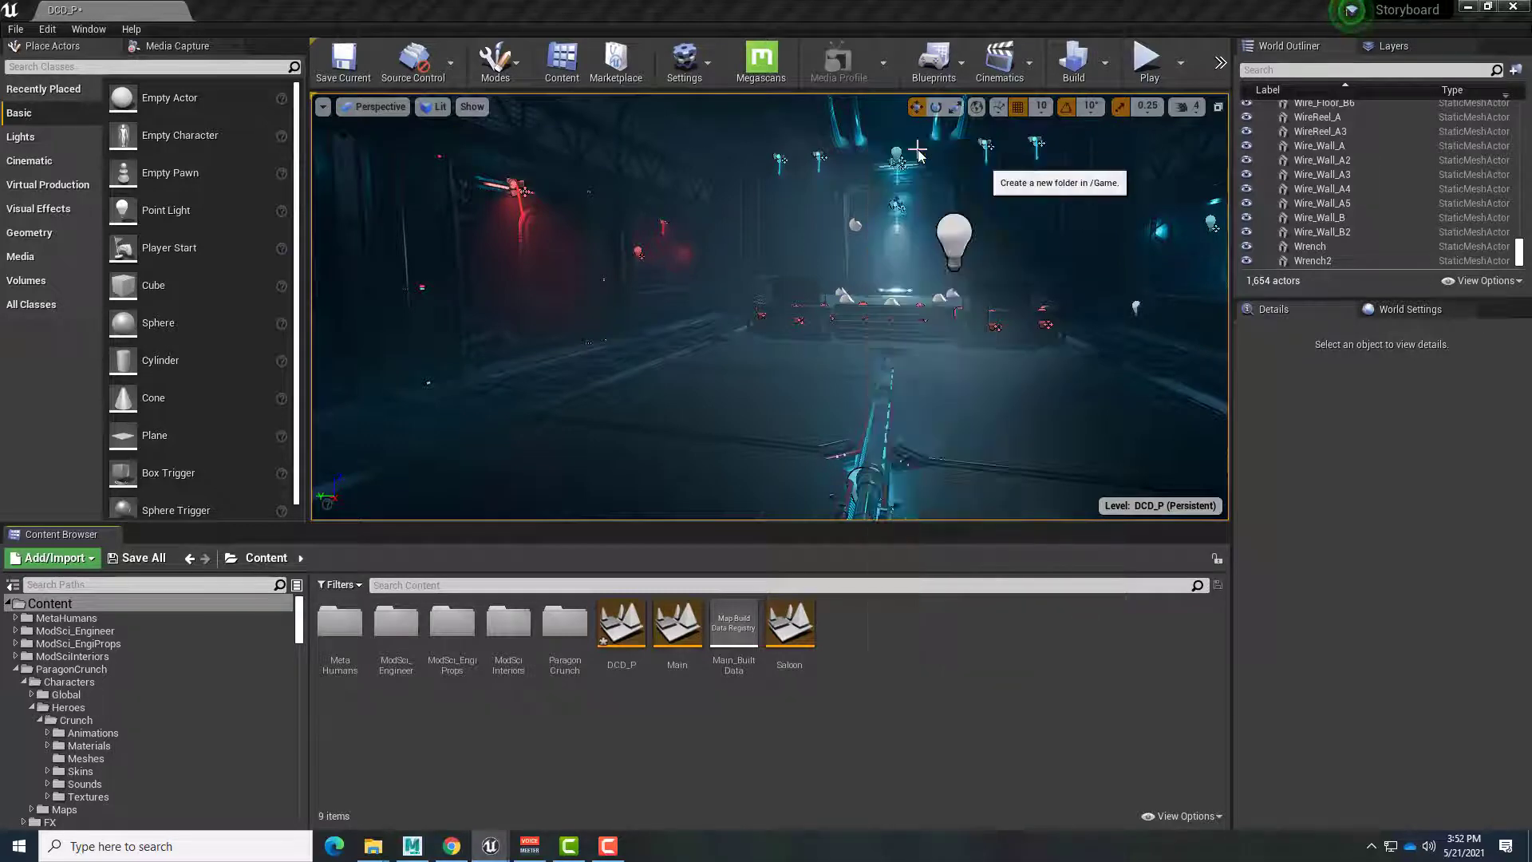
pyautogui.write('YBot')
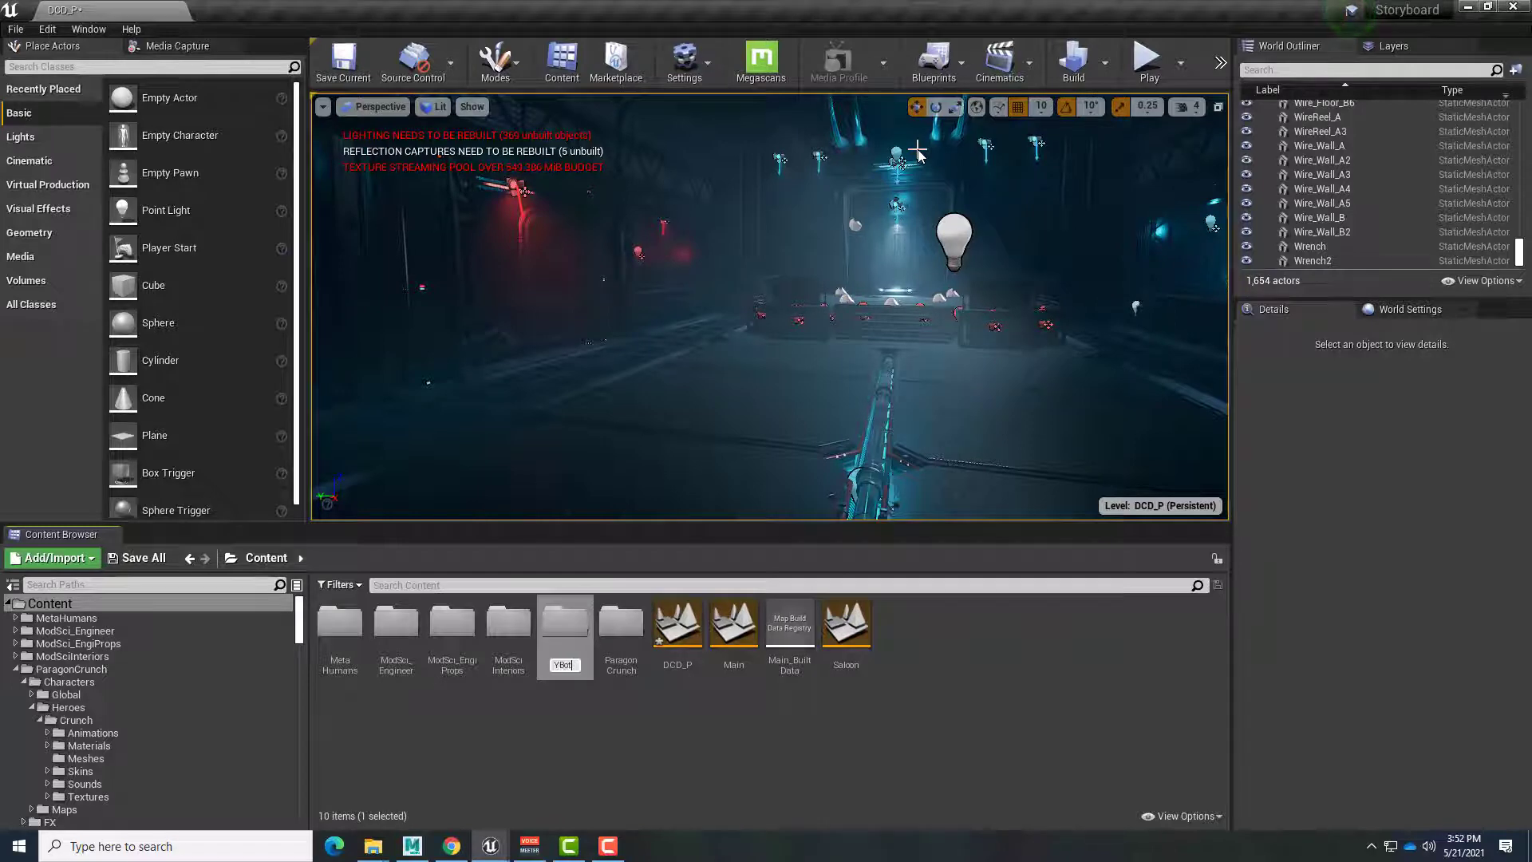
pyautogui.press('Return')
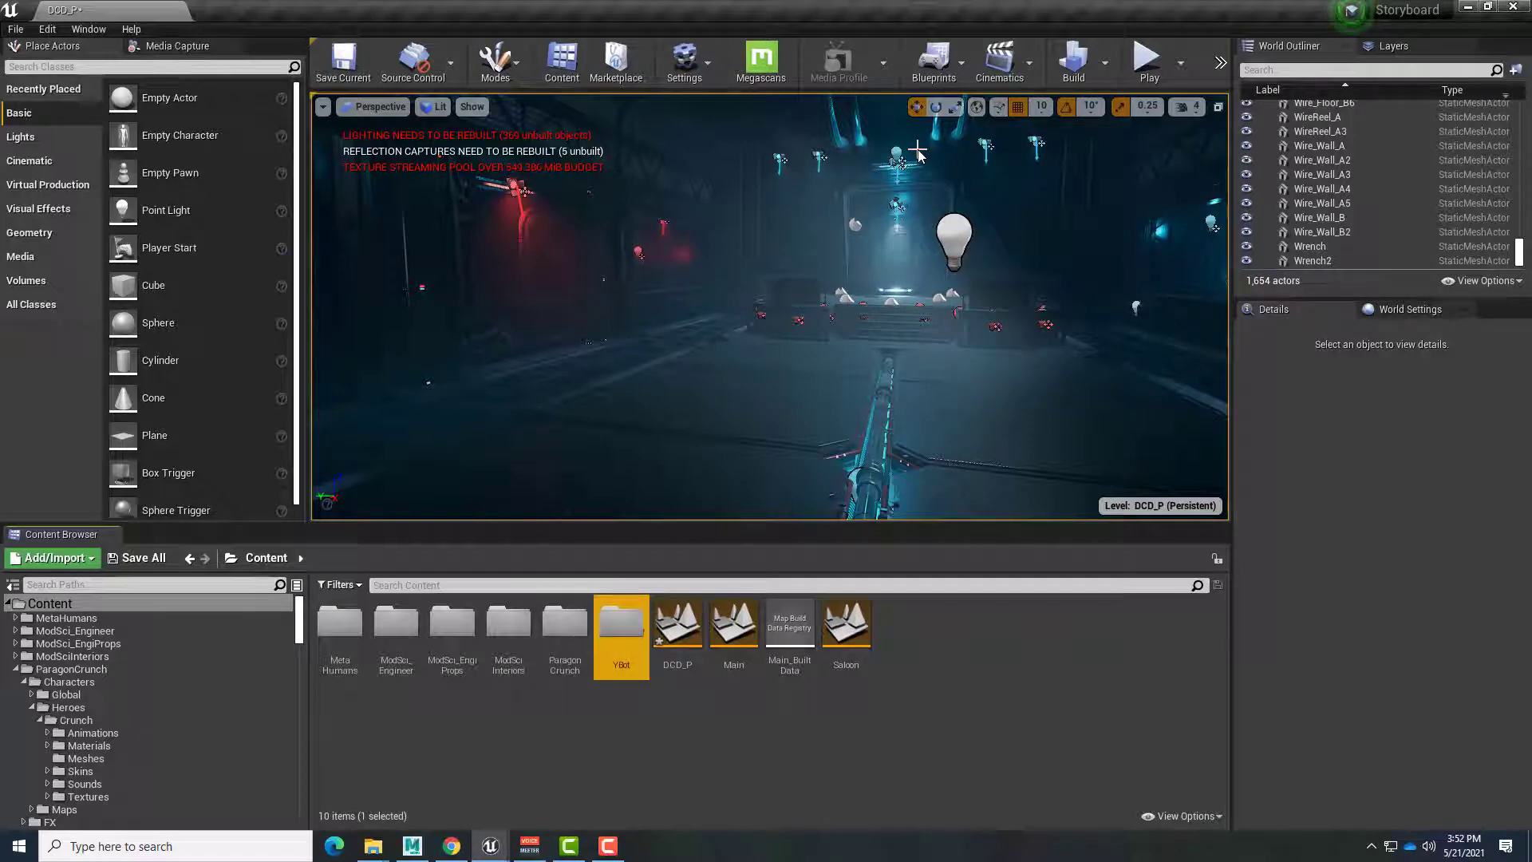
pyautogui.doubleClick(623, 635)
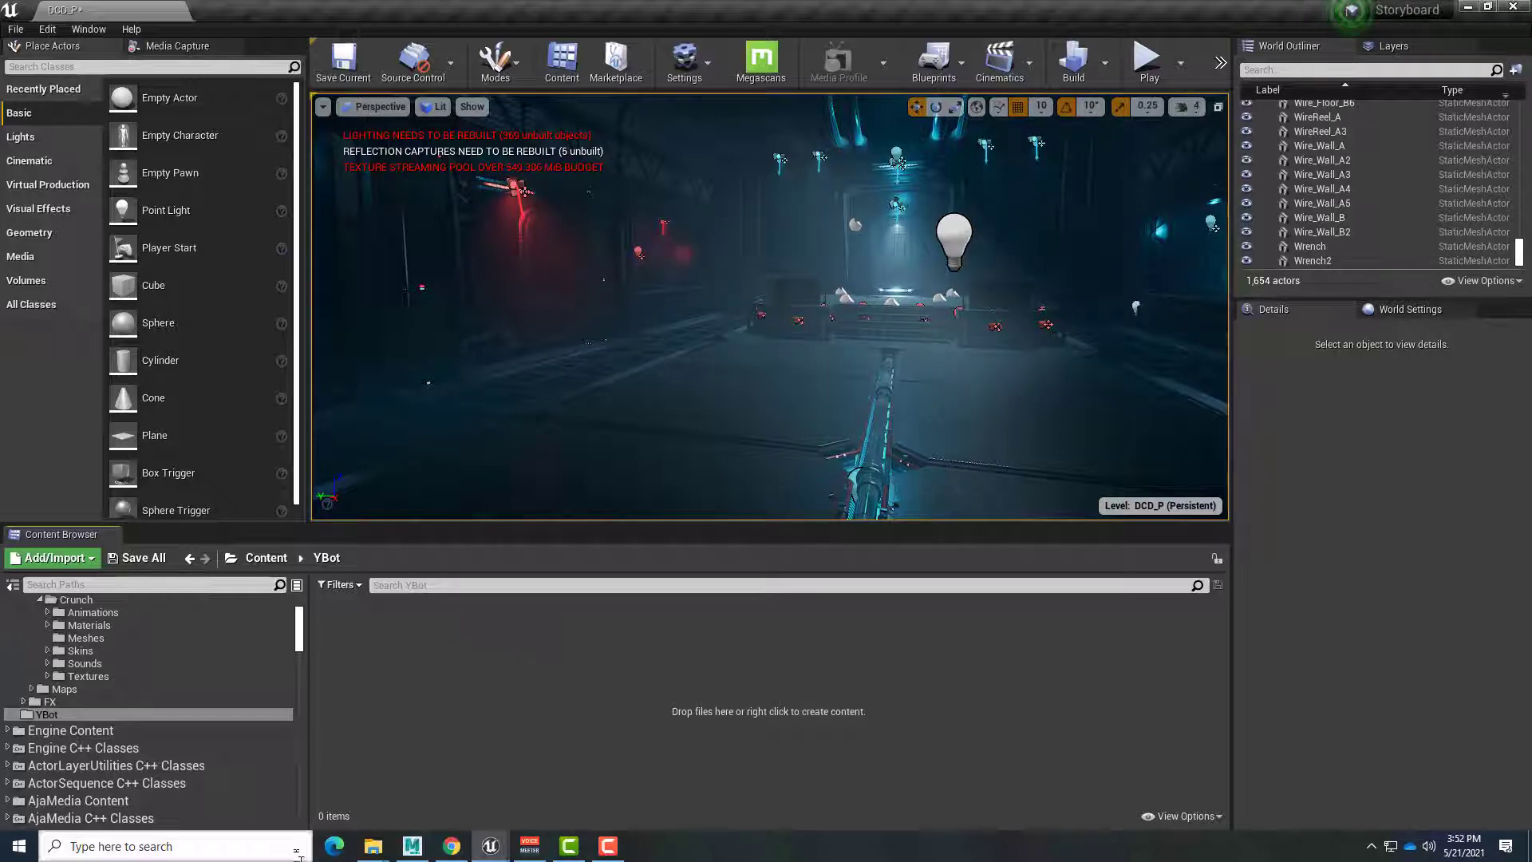
# Drag ybot-char_v01.fbx from the MixamoFBX Explorer window into Unreal's YBot folder
pyautogui.moveTo(374, 852)
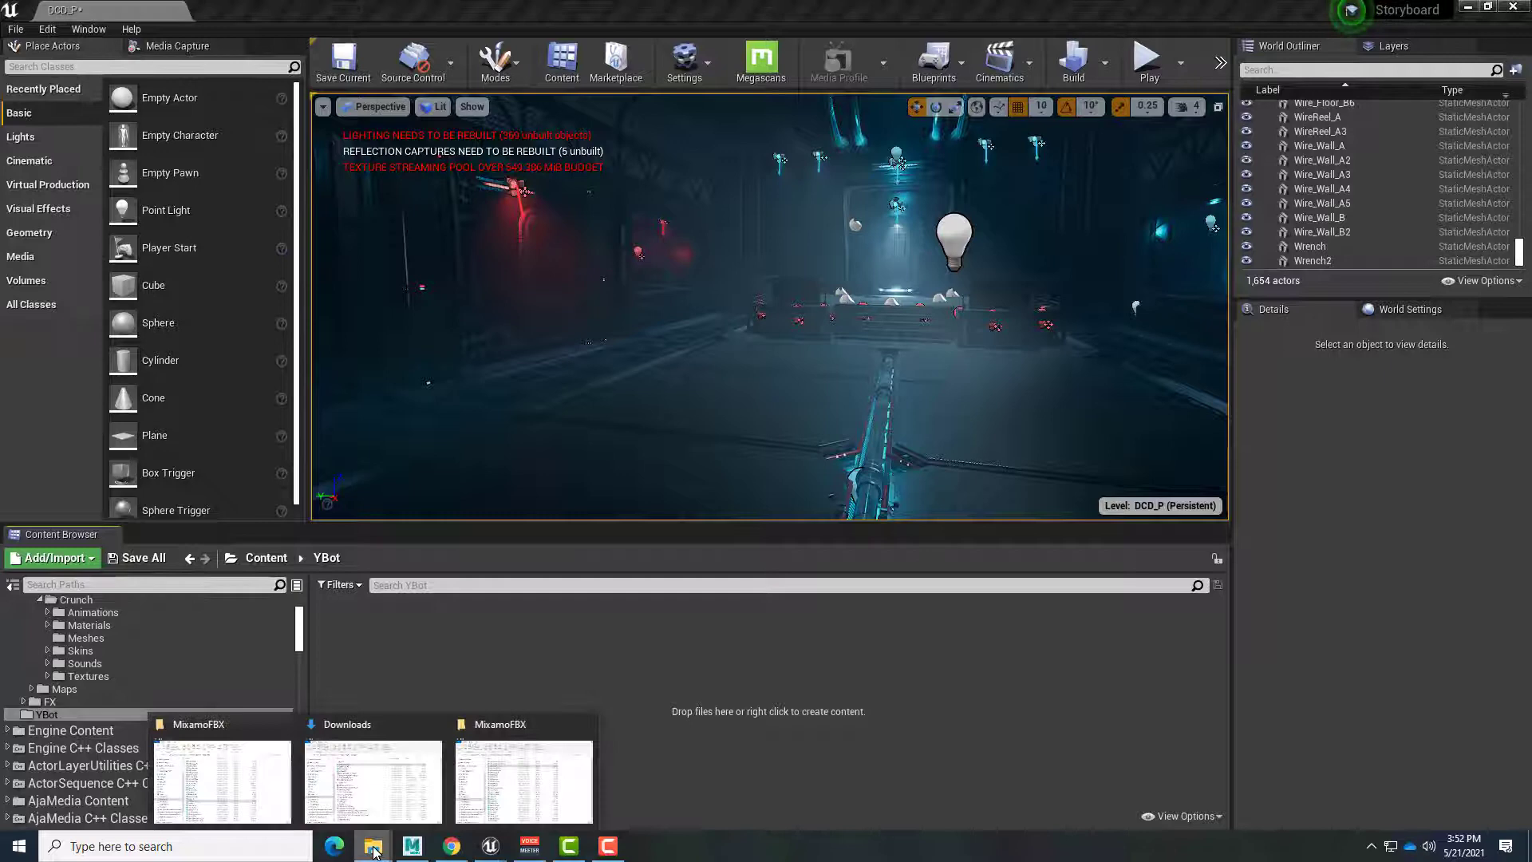
pyautogui.click(523, 778)
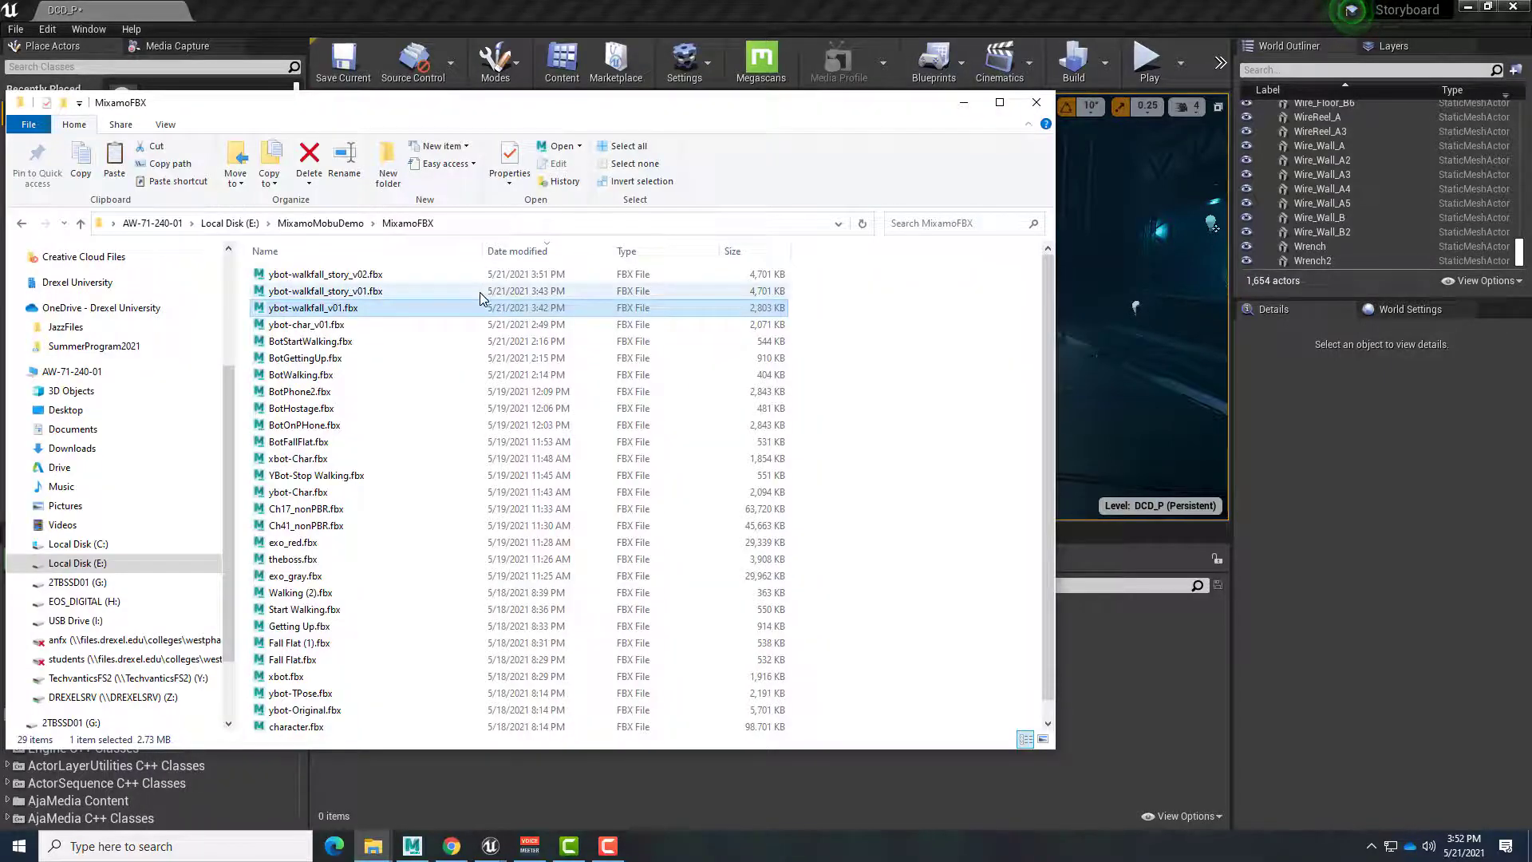
pyautogui.click(311, 324)
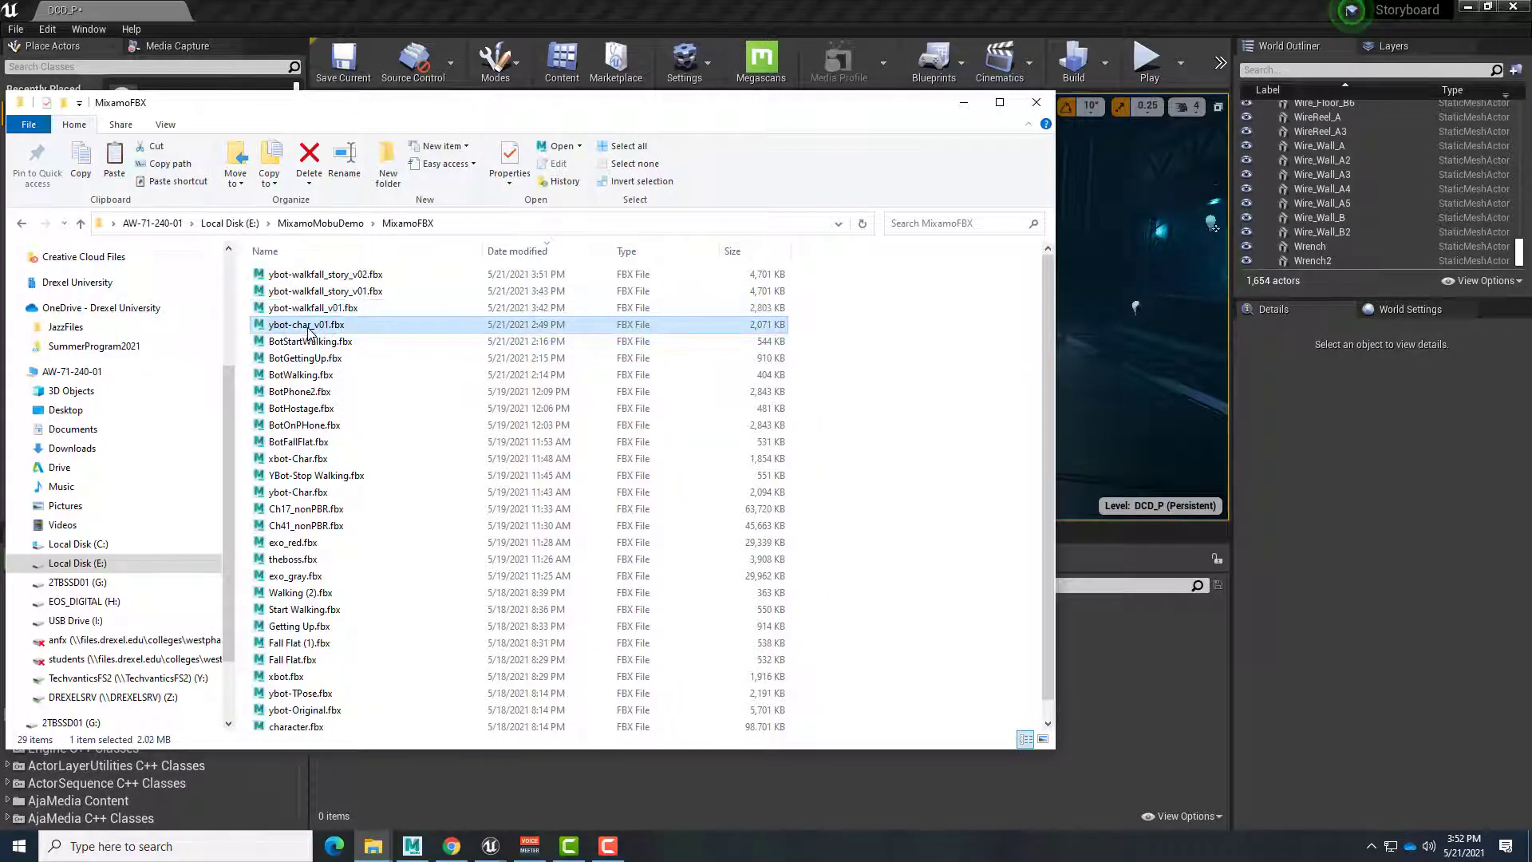
pyautogui.moveTo(299, 326); pyautogui.dragTo(1102, 677)
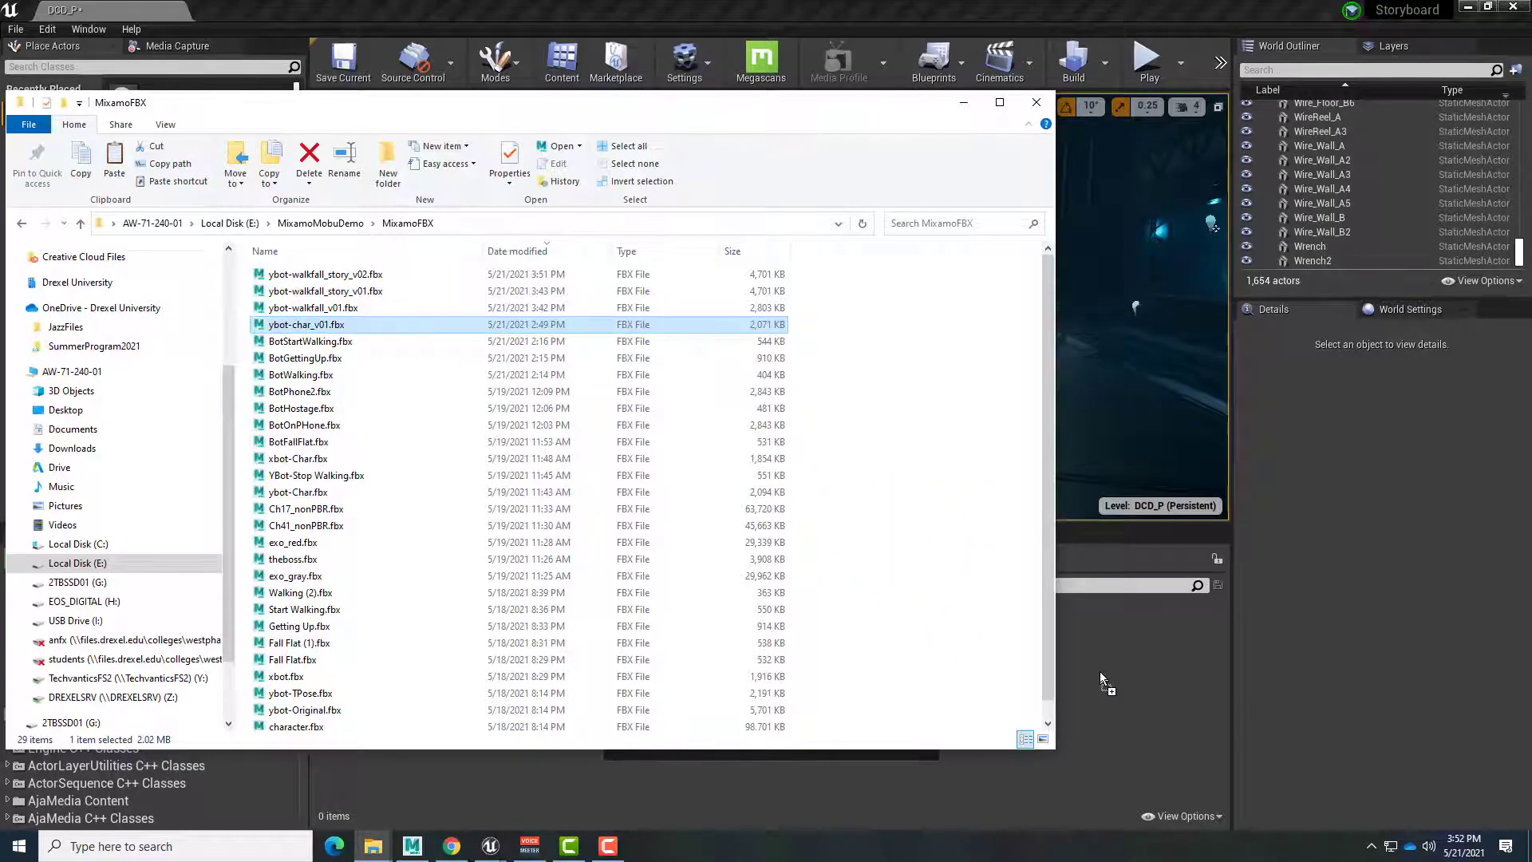
pyautogui.click(1083, 720)
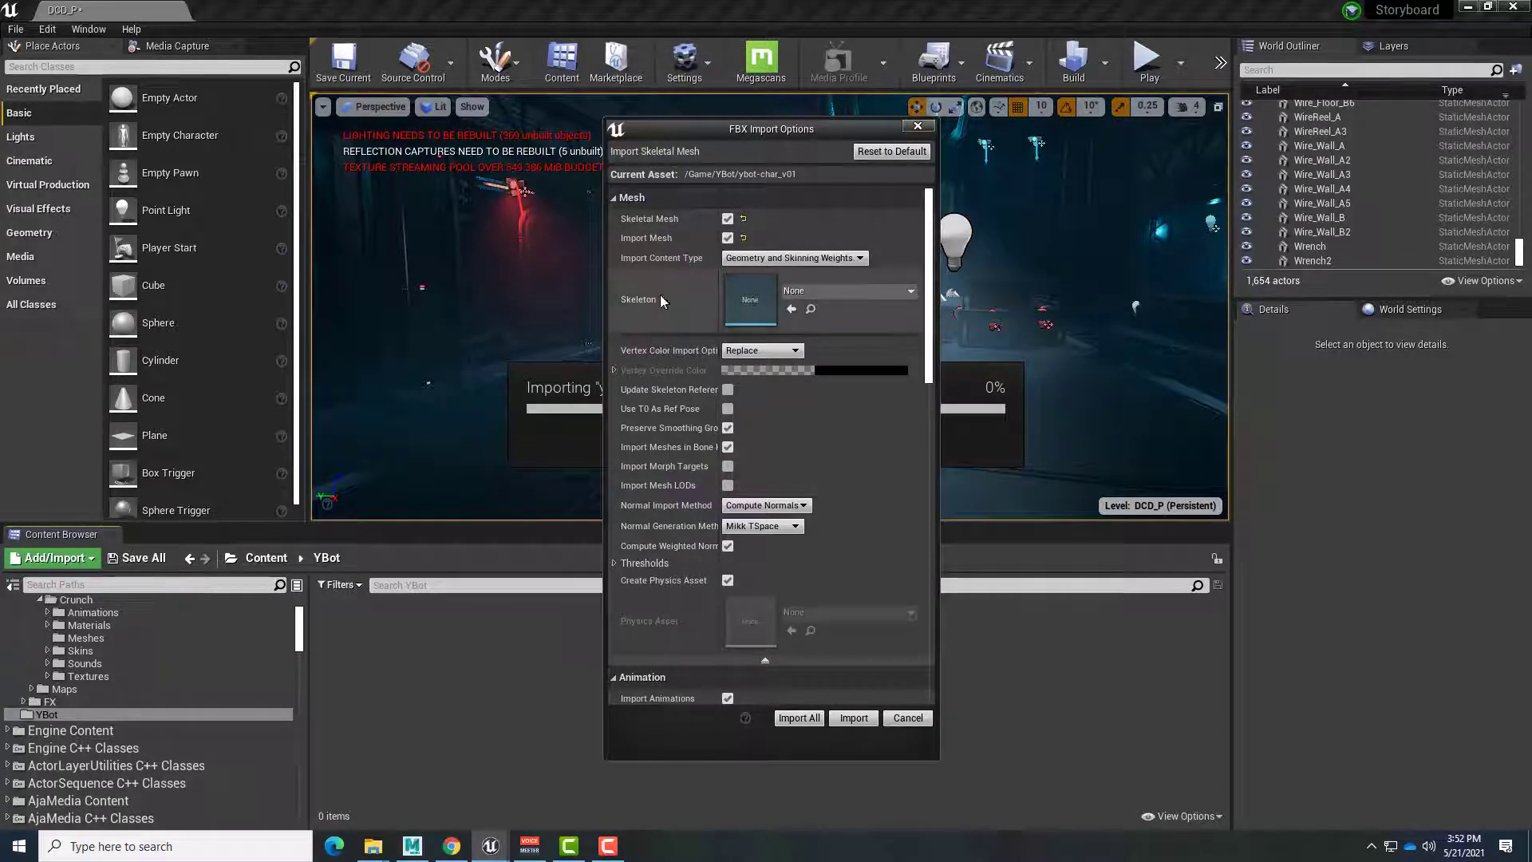
# Import ybot-char_v01 as a skeletal mesh and close the Message Log warnings
pyautogui.click(853, 717)
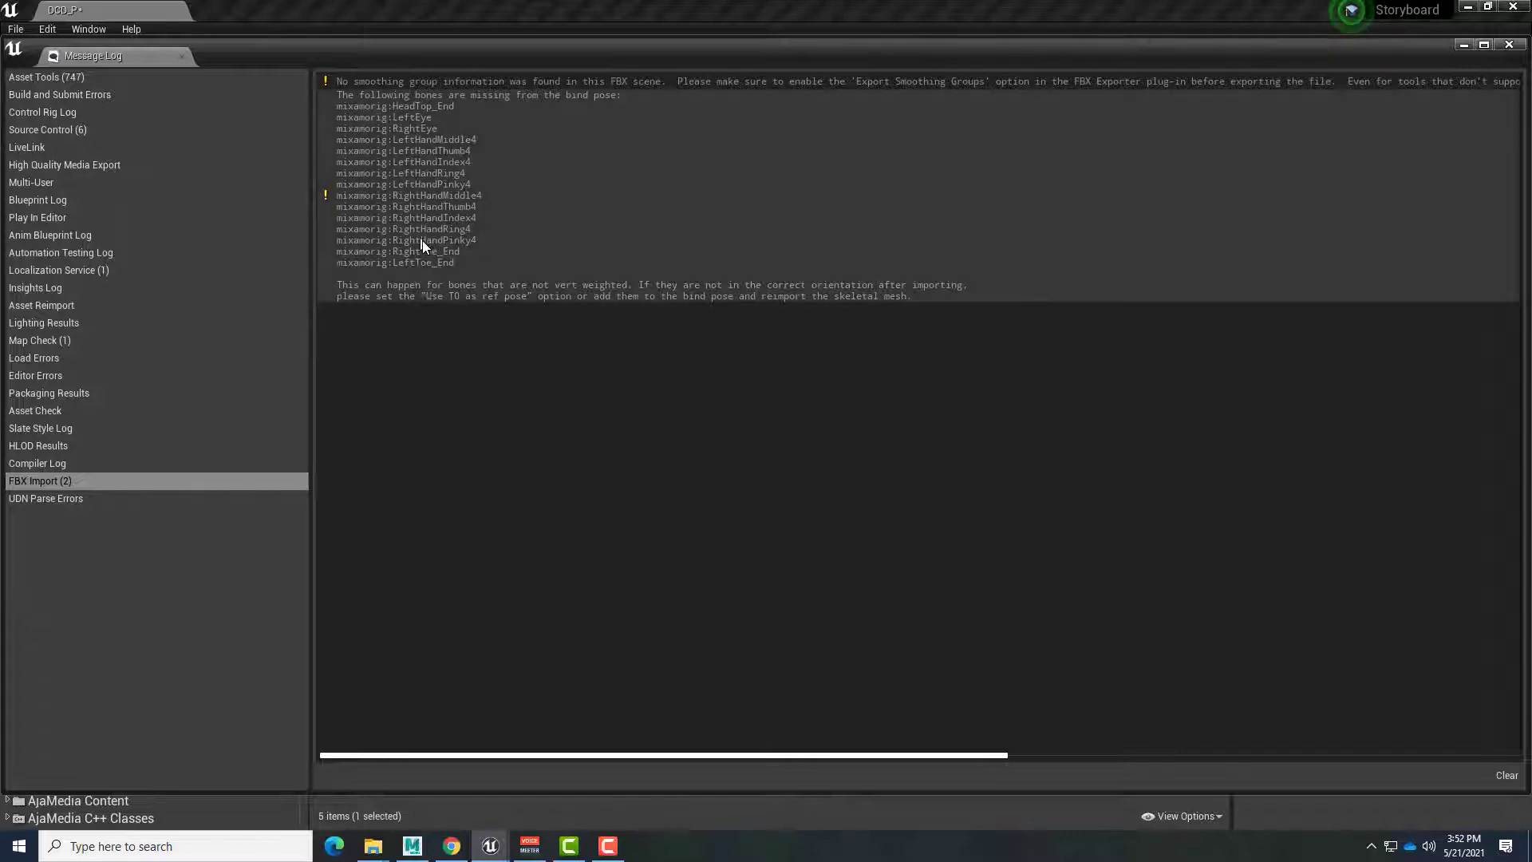
pyautogui.click(1509, 44)
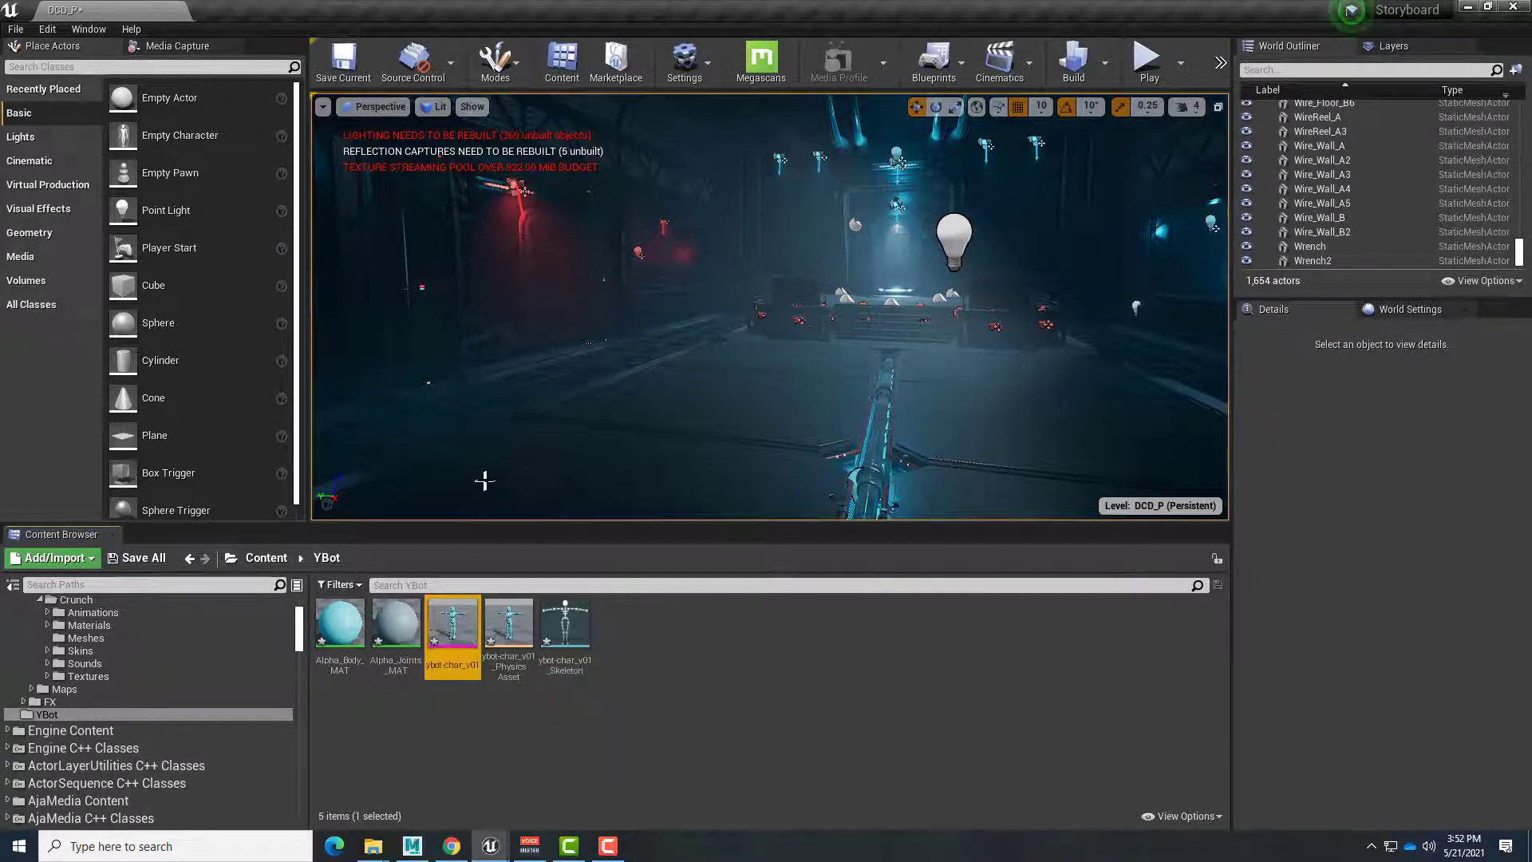
# Place ybot-char_v01 in the level, then drag ybot-walkfall_story_v02.fbx from Explorer into the YBot folder
pyautogui.moveTo(461, 645)
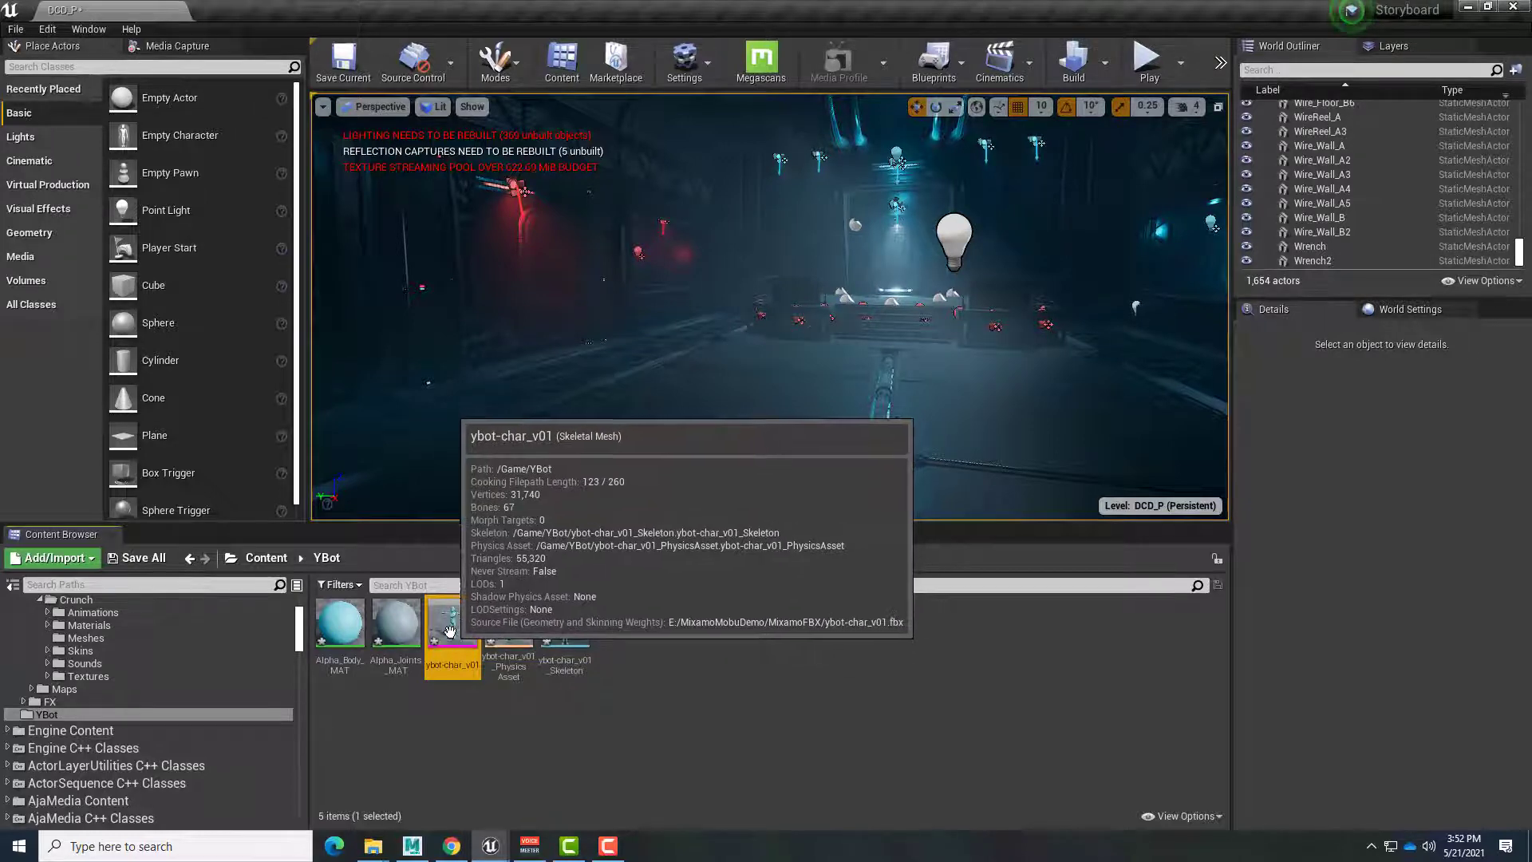
pyautogui.moveTo(450, 632); pyautogui.dragTo(718, 407)
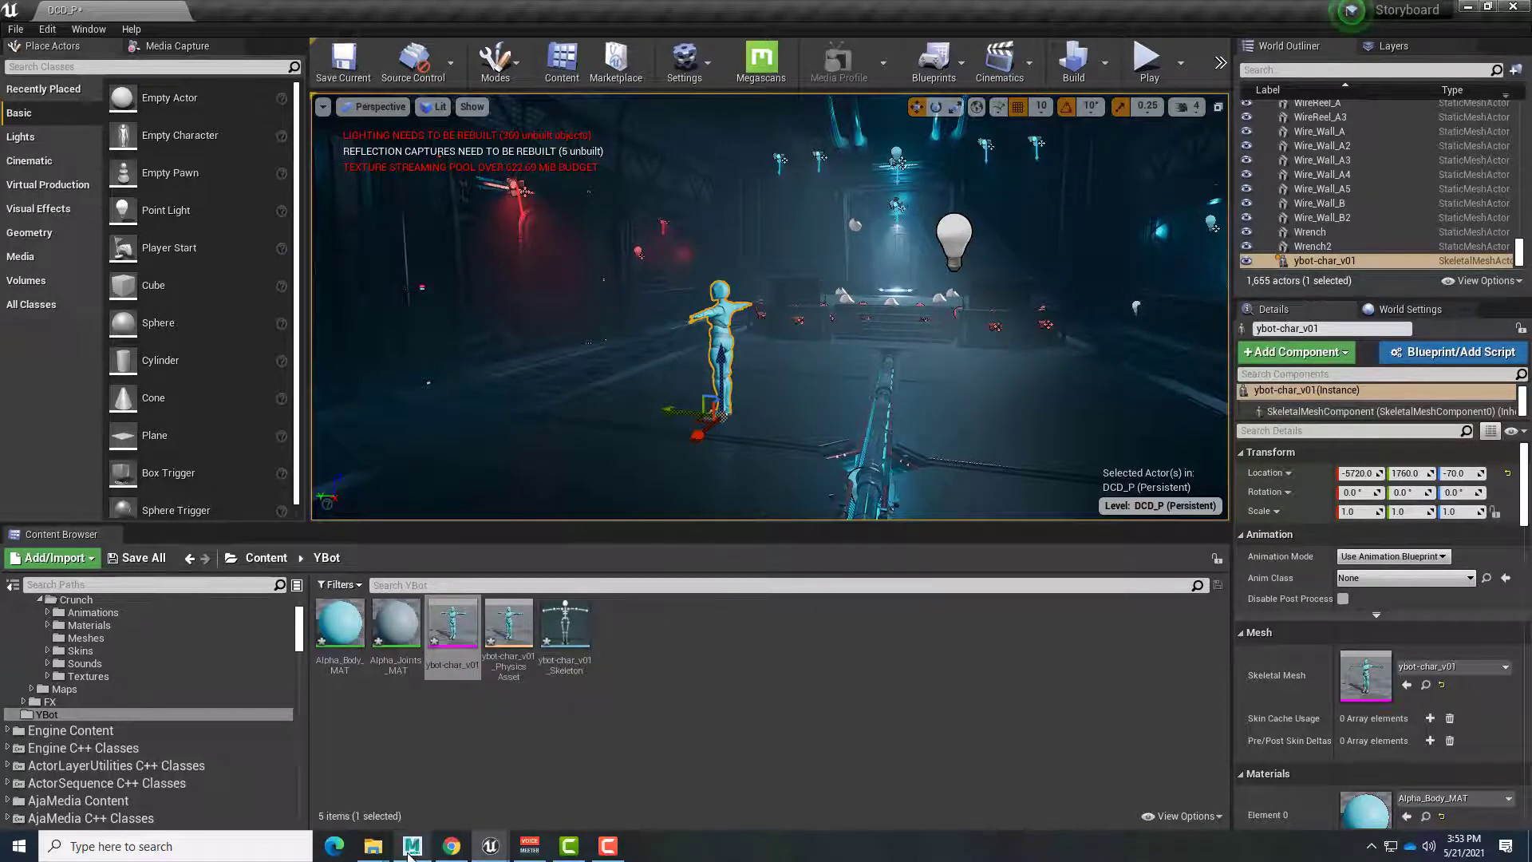
pyautogui.moveTo(373, 846)
pyautogui.click(514, 765)
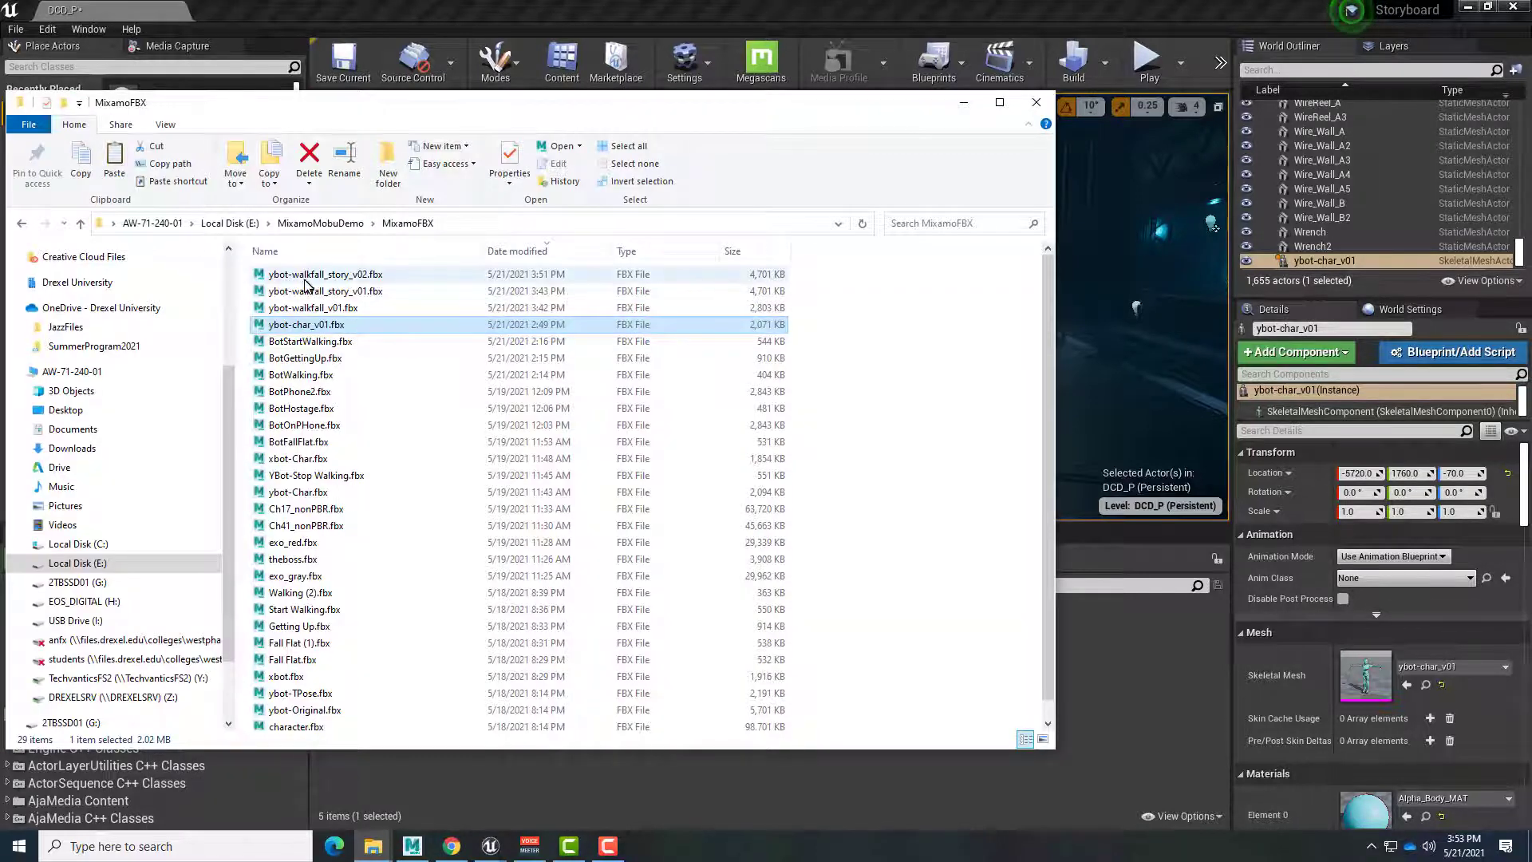
pyautogui.moveTo(329, 279); pyautogui.dragTo(1084, 736)
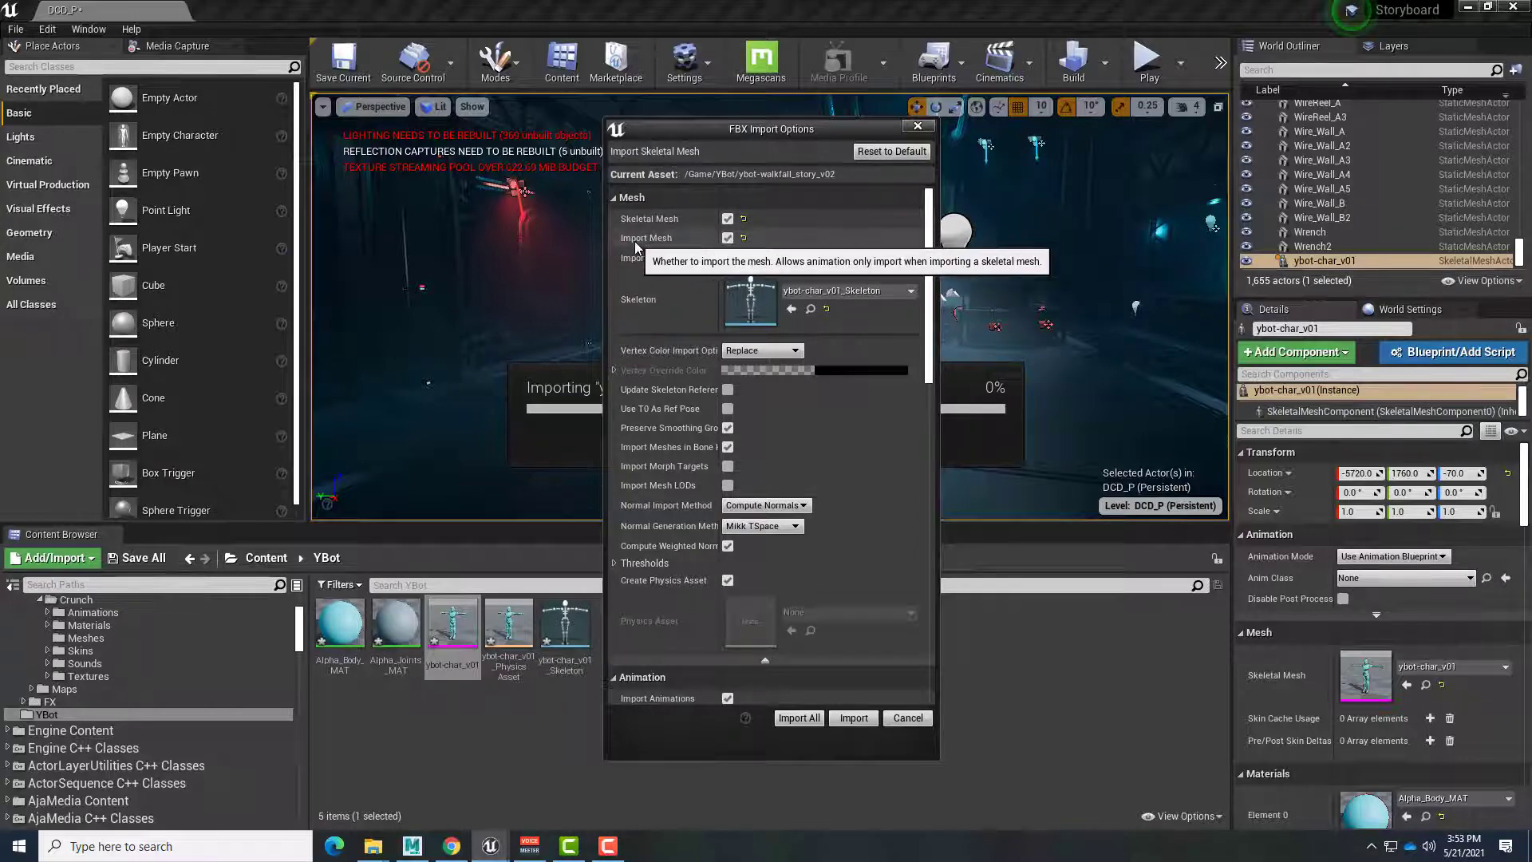
# Import ybot-walkfall_story_v02 as animation only on ybot-char_v01_Skeleton, with Animation Length set to Exported Time
pyautogui.click(728, 238)
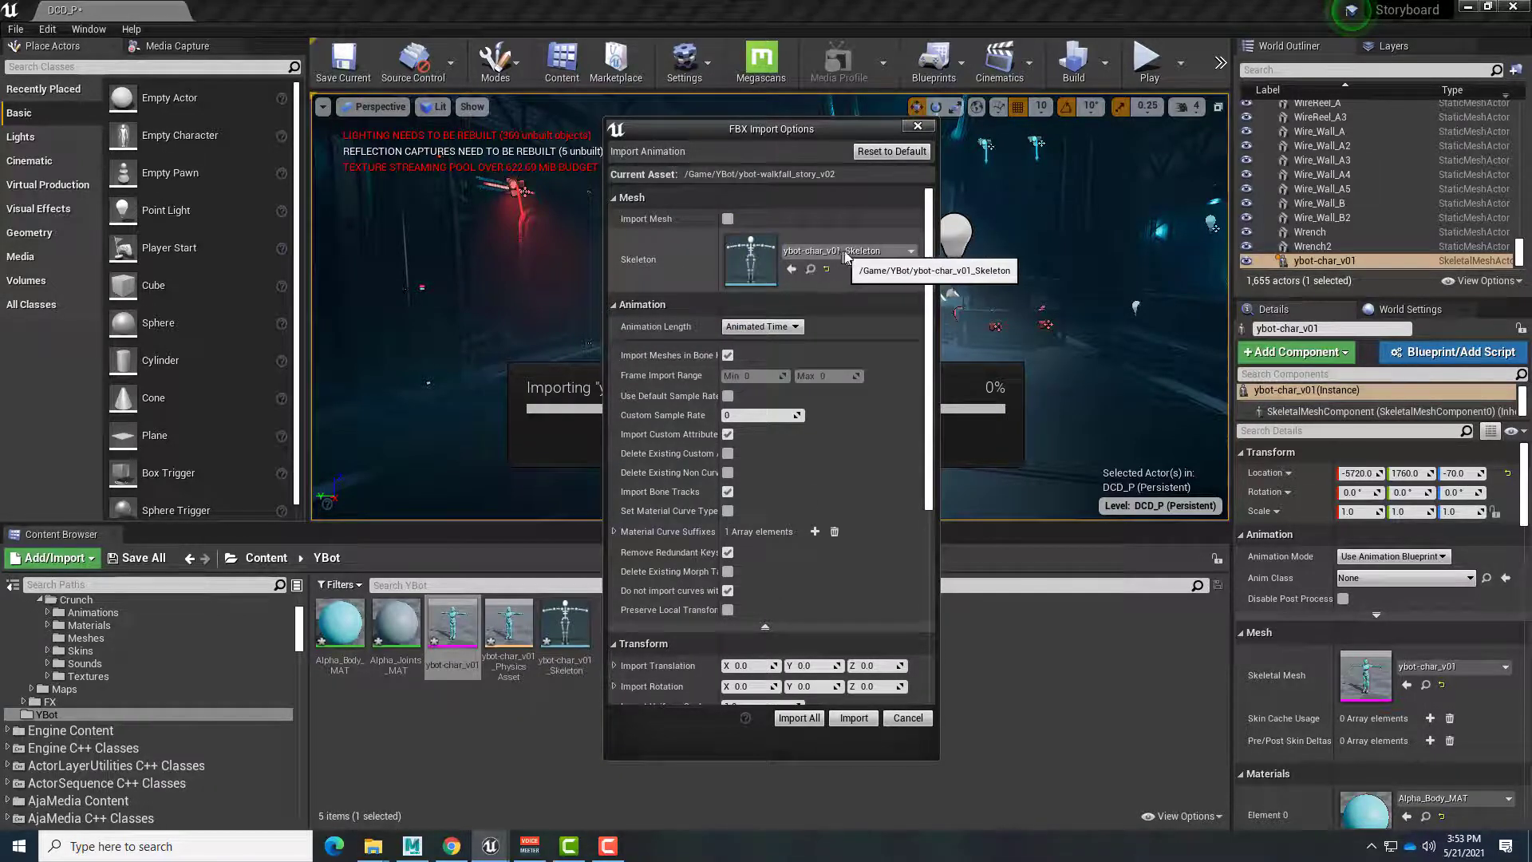
pyautogui.click(905, 253)
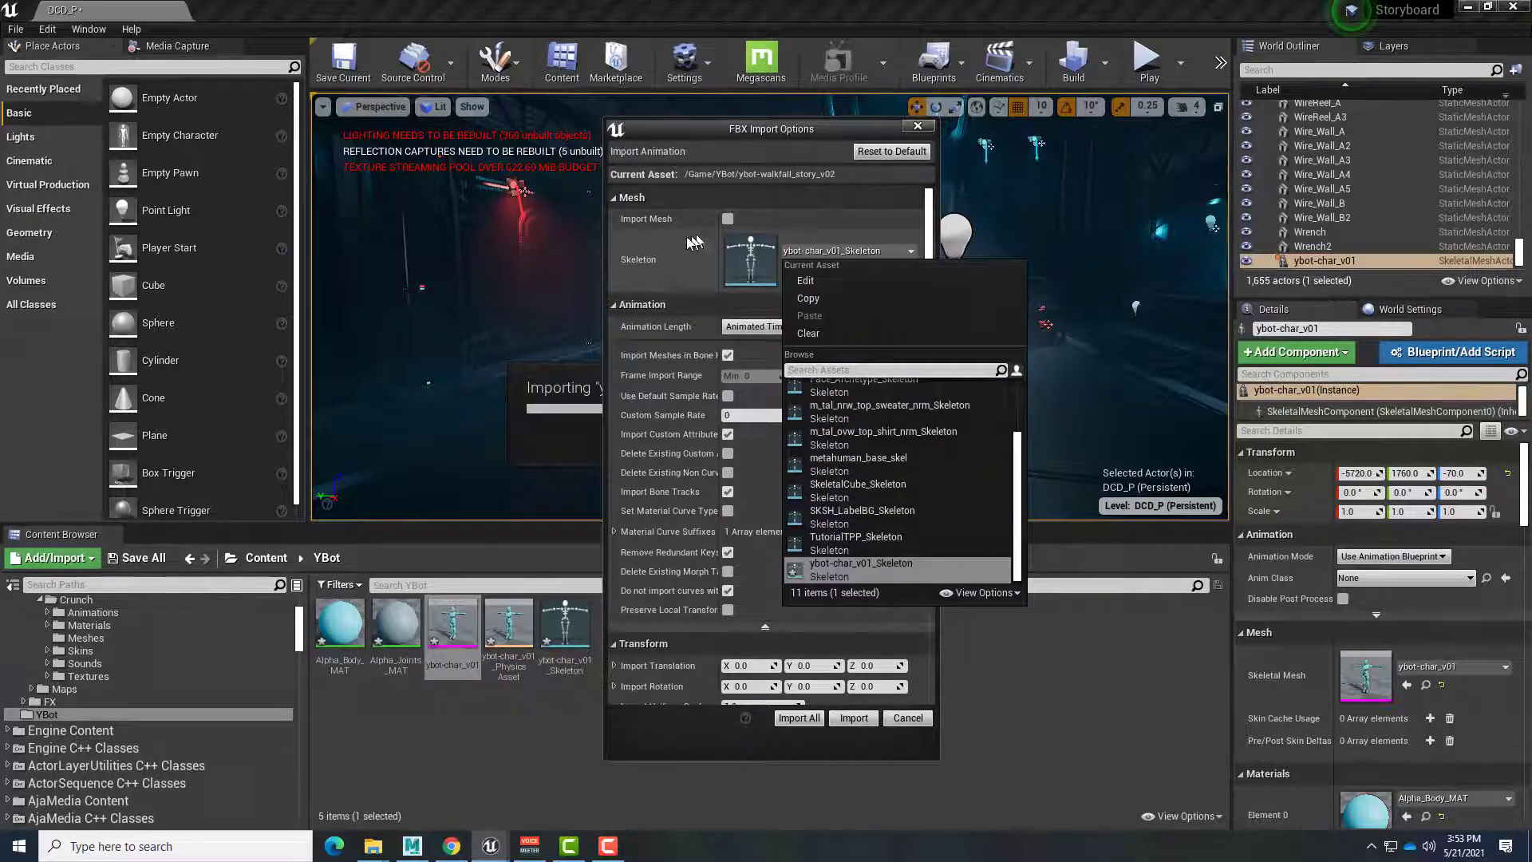
pyautogui.click(666, 252)
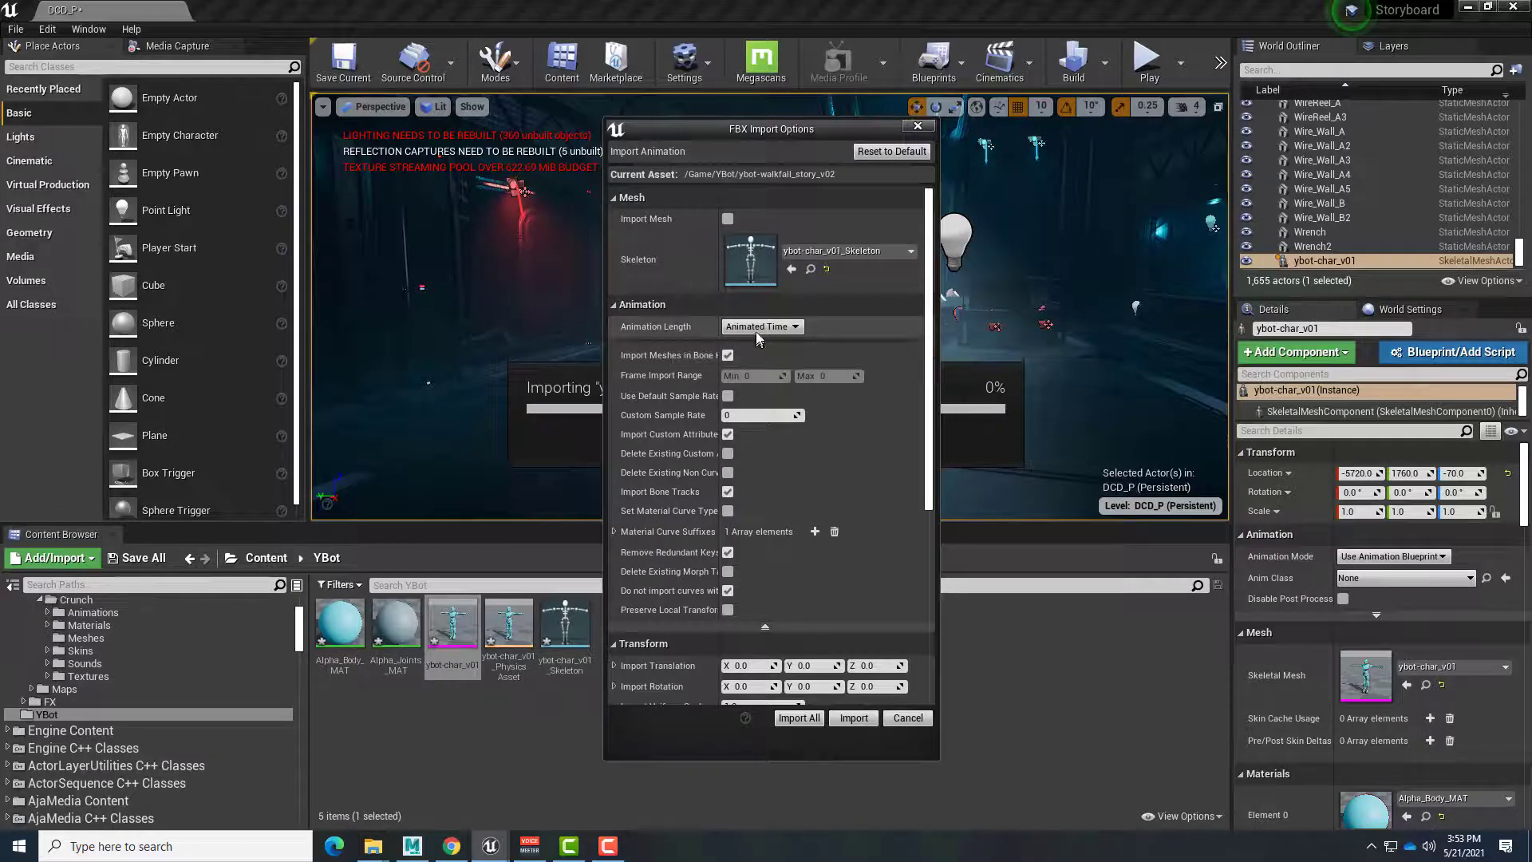
pyautogui.click(765, 625)
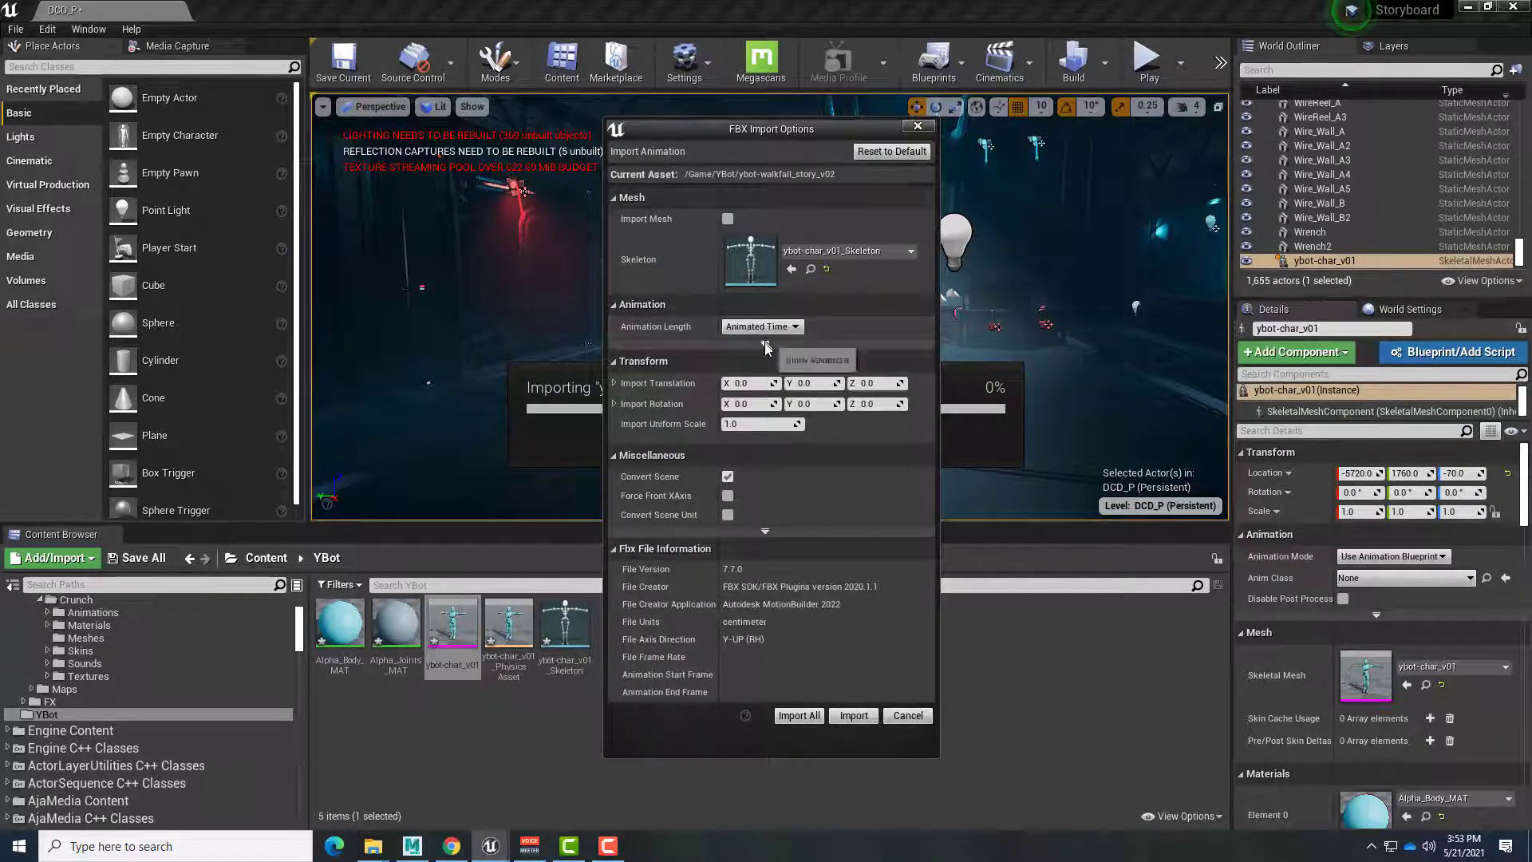
pyautogui.click(764, 344)
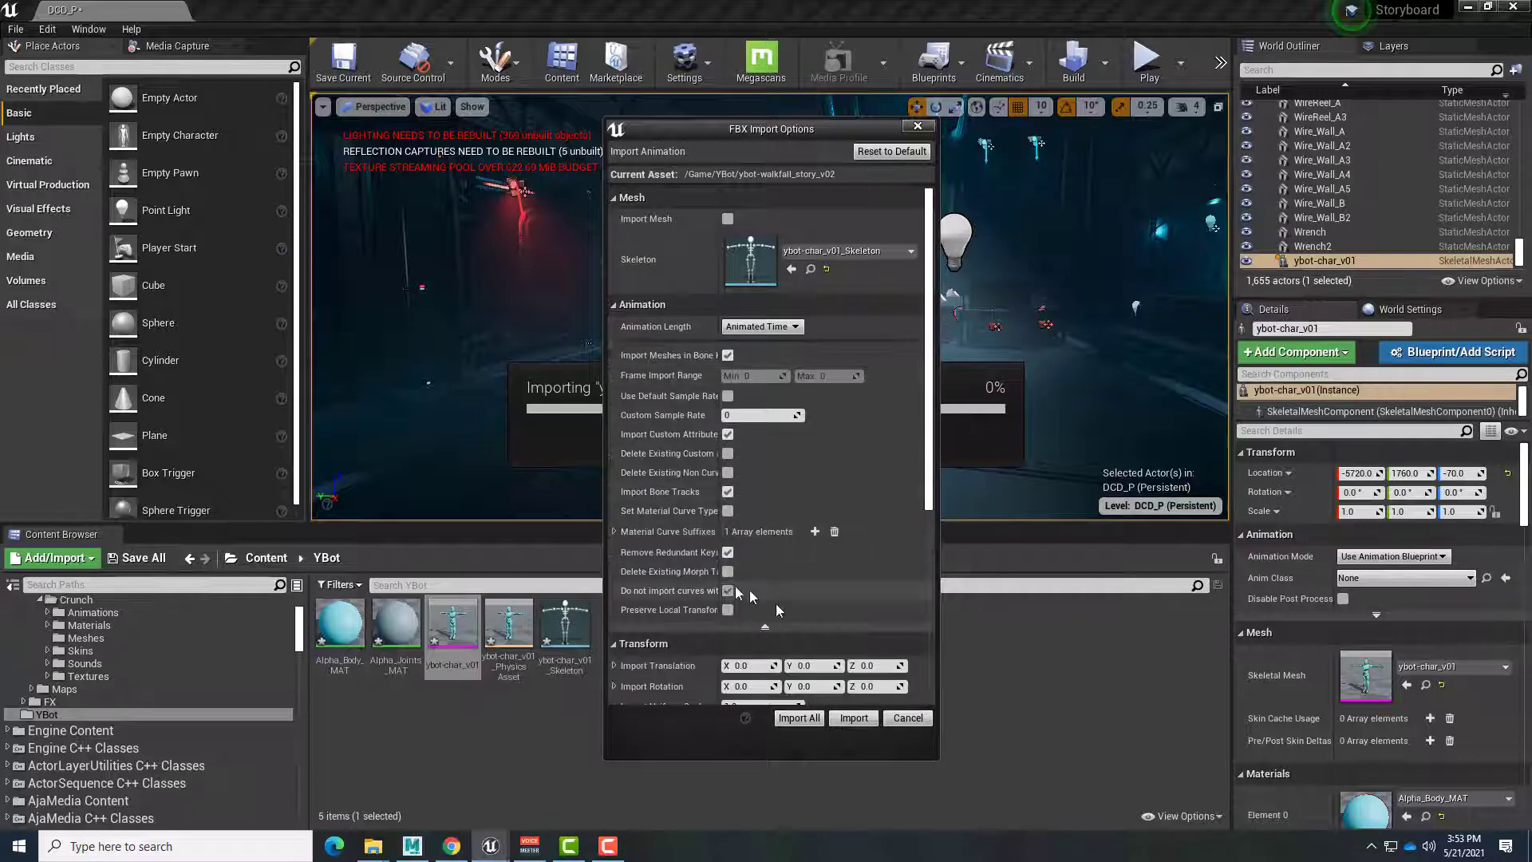
pyautogui.click(764, 626)
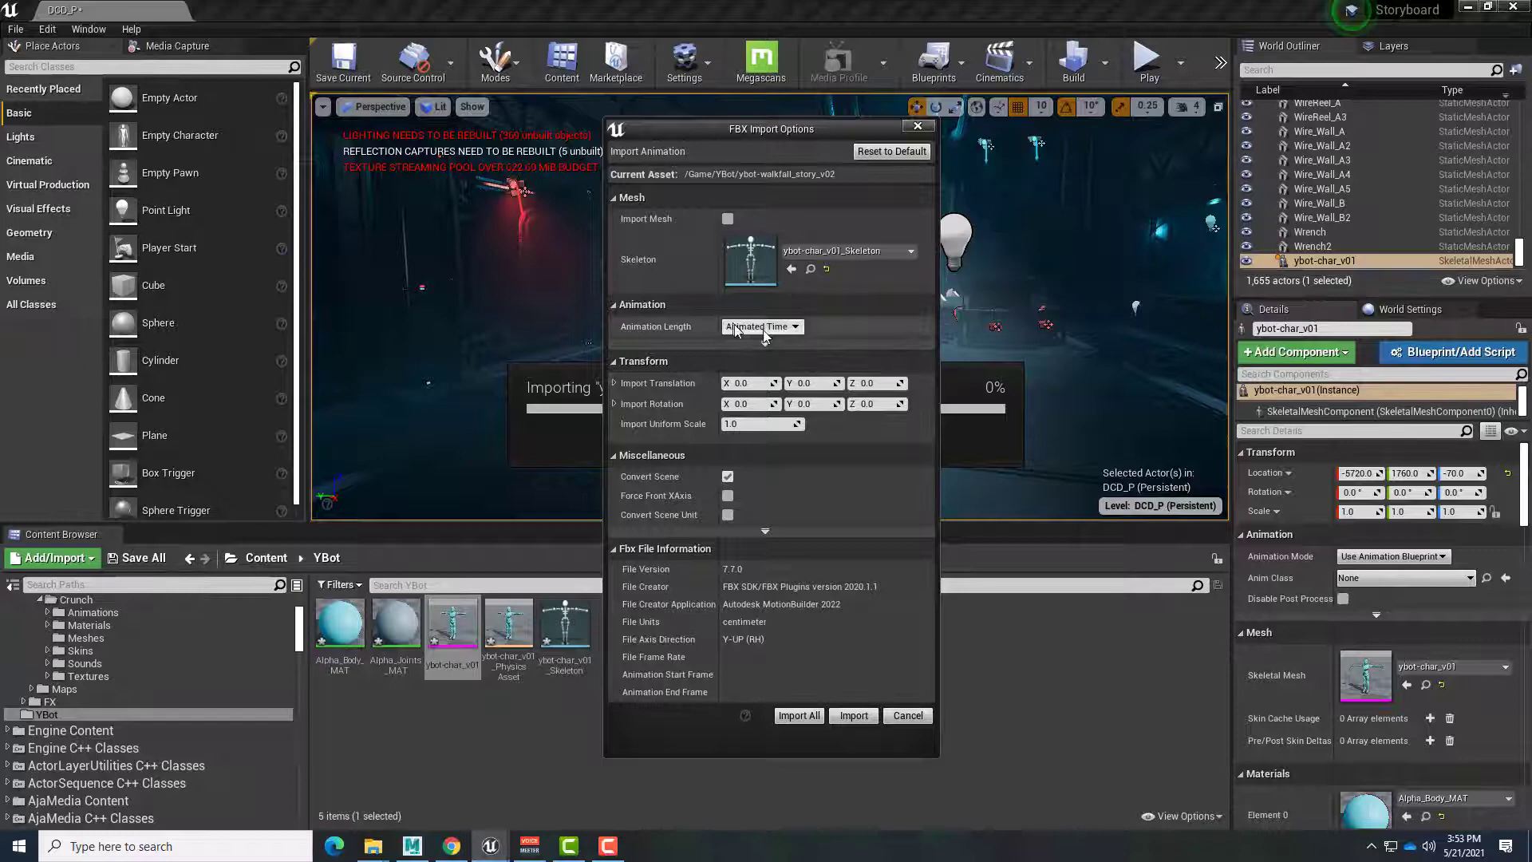
pyautogui.click(888, 152)
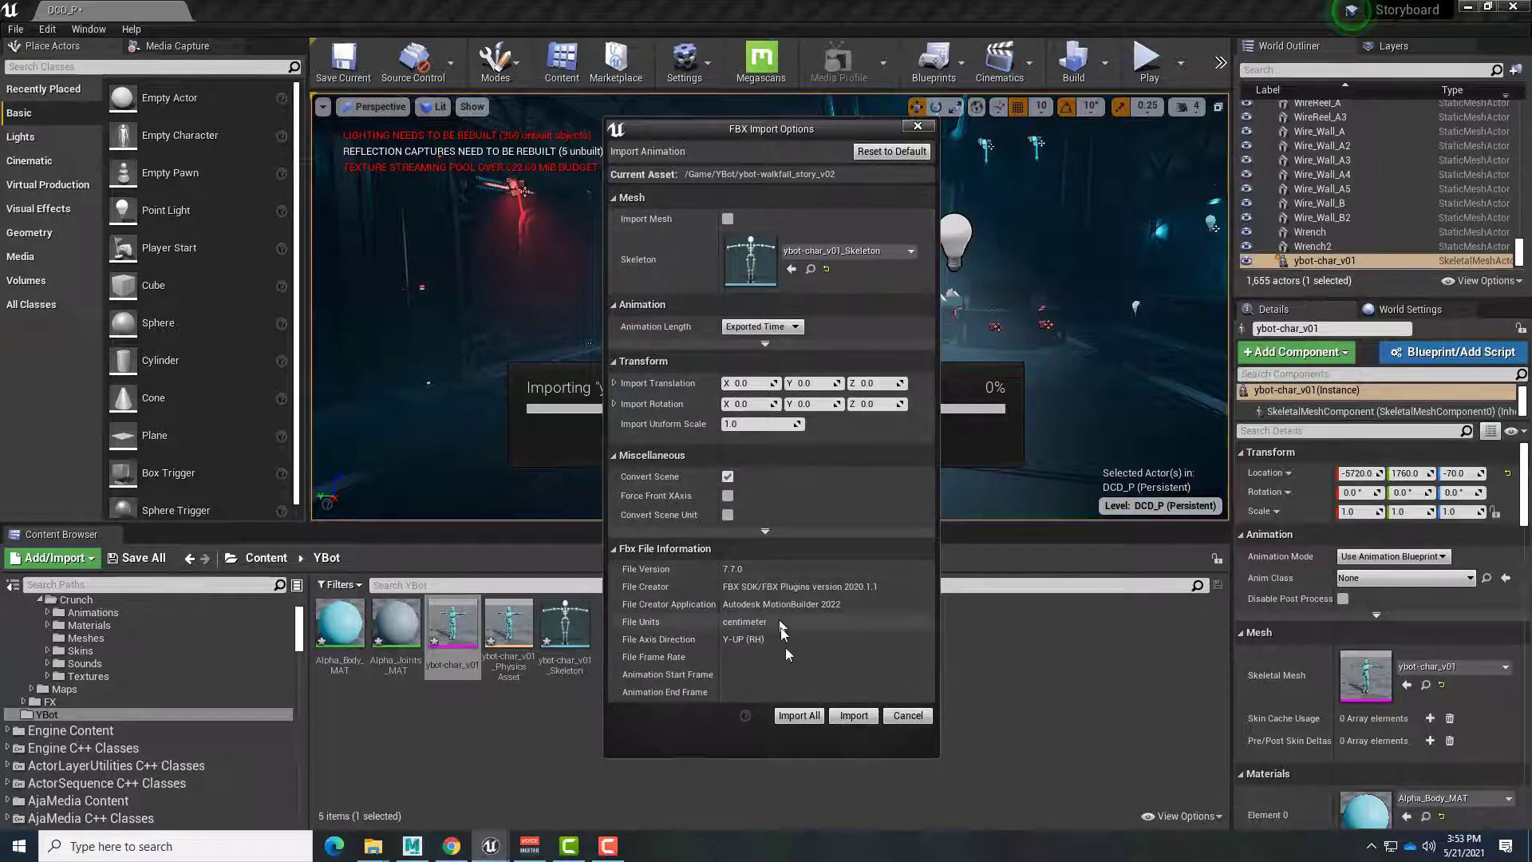
pyautogui.click(865, 718)
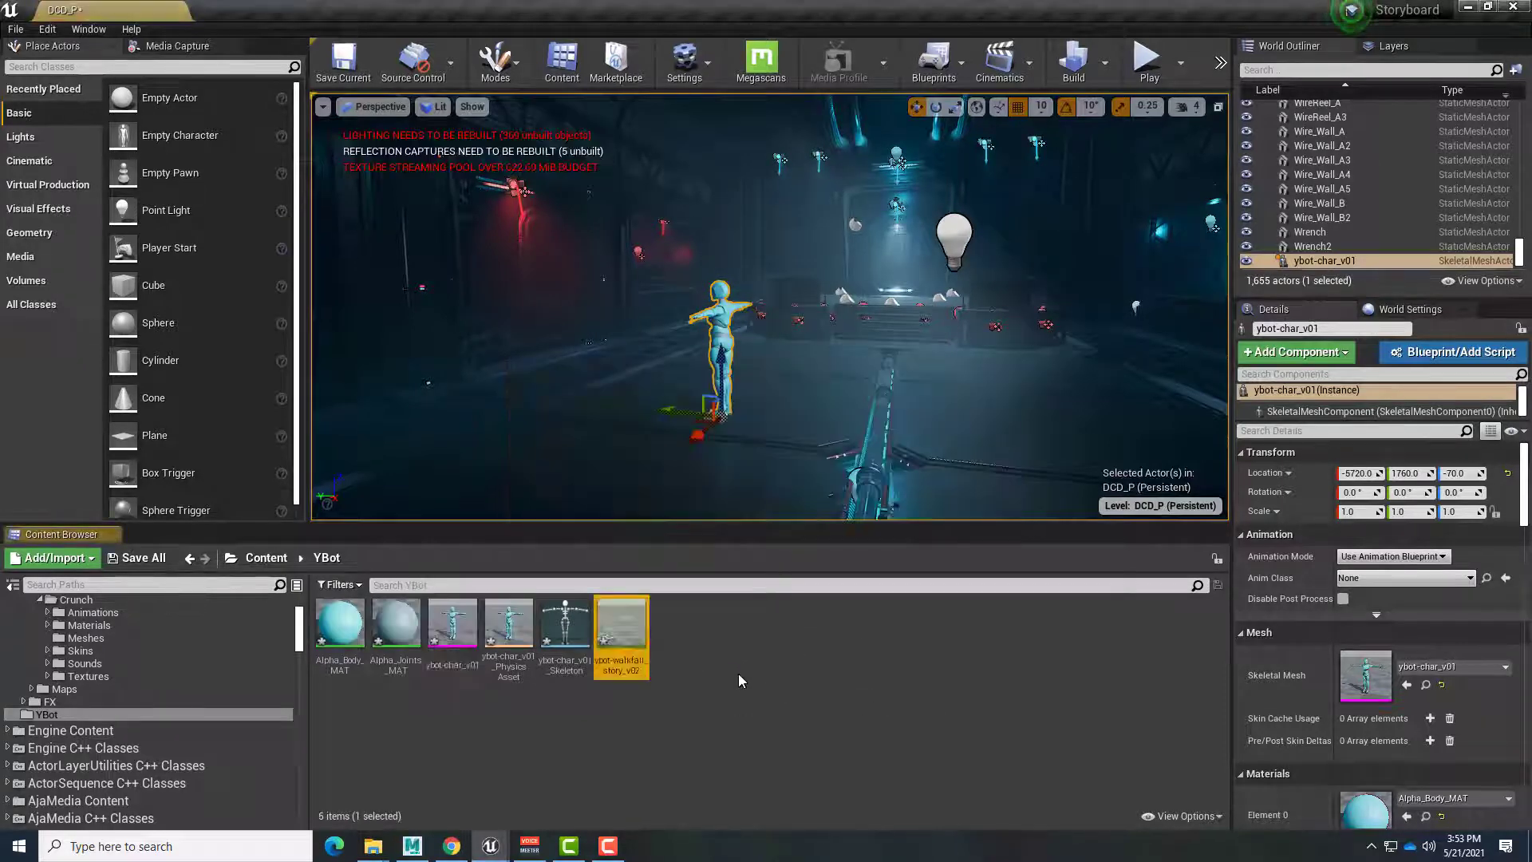
# Create a Level Sequence named YBotFall in the YBot folder and open it in Sequencer
pyautogui.moveTo(635, 635)
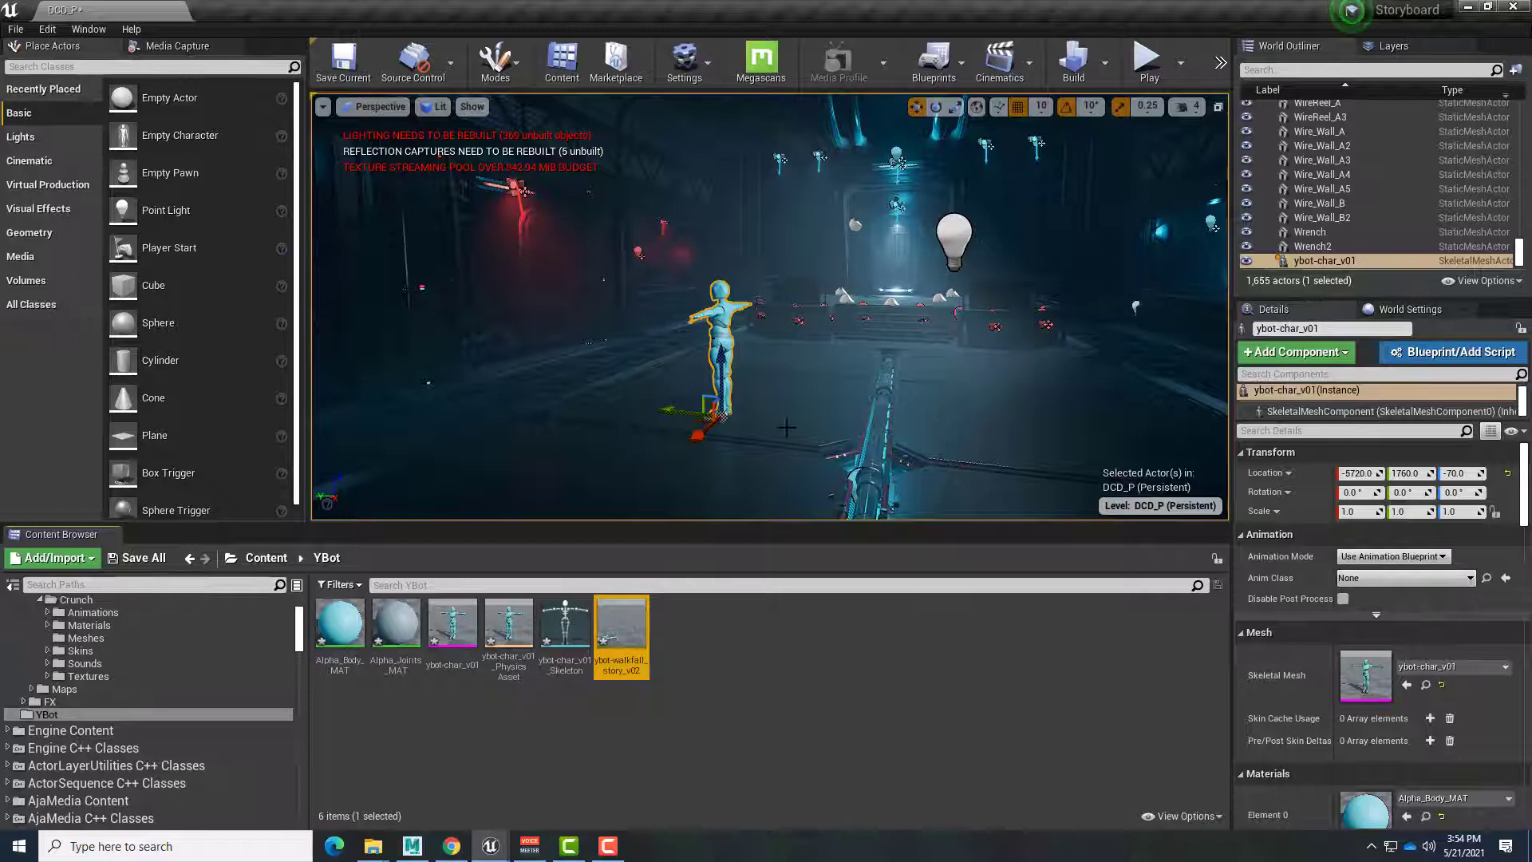
pyautogui.rightClick(706, 635)
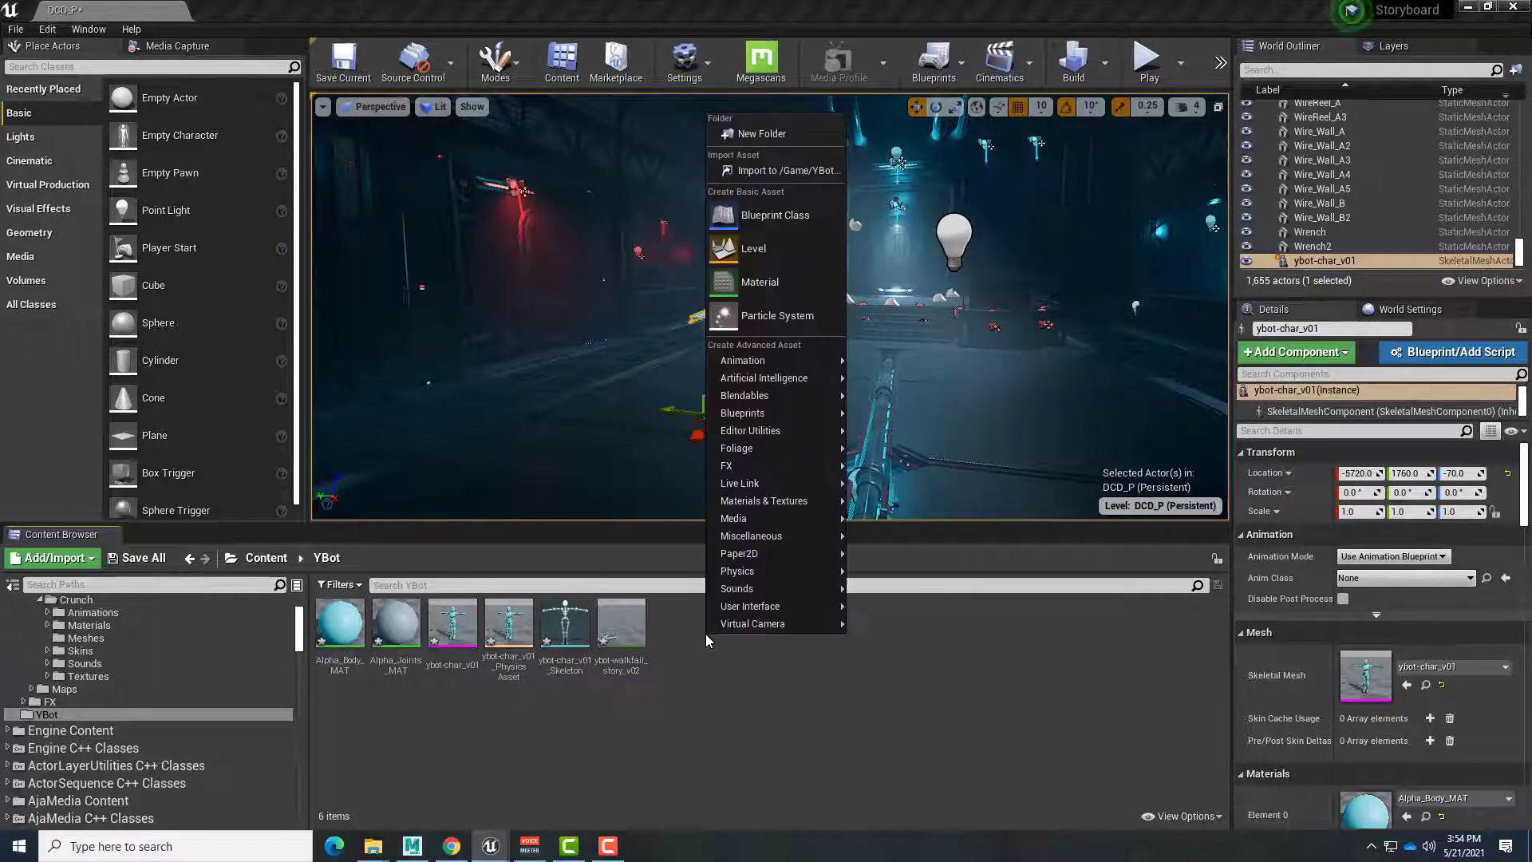
pyautogui.moveTo(767, 366)
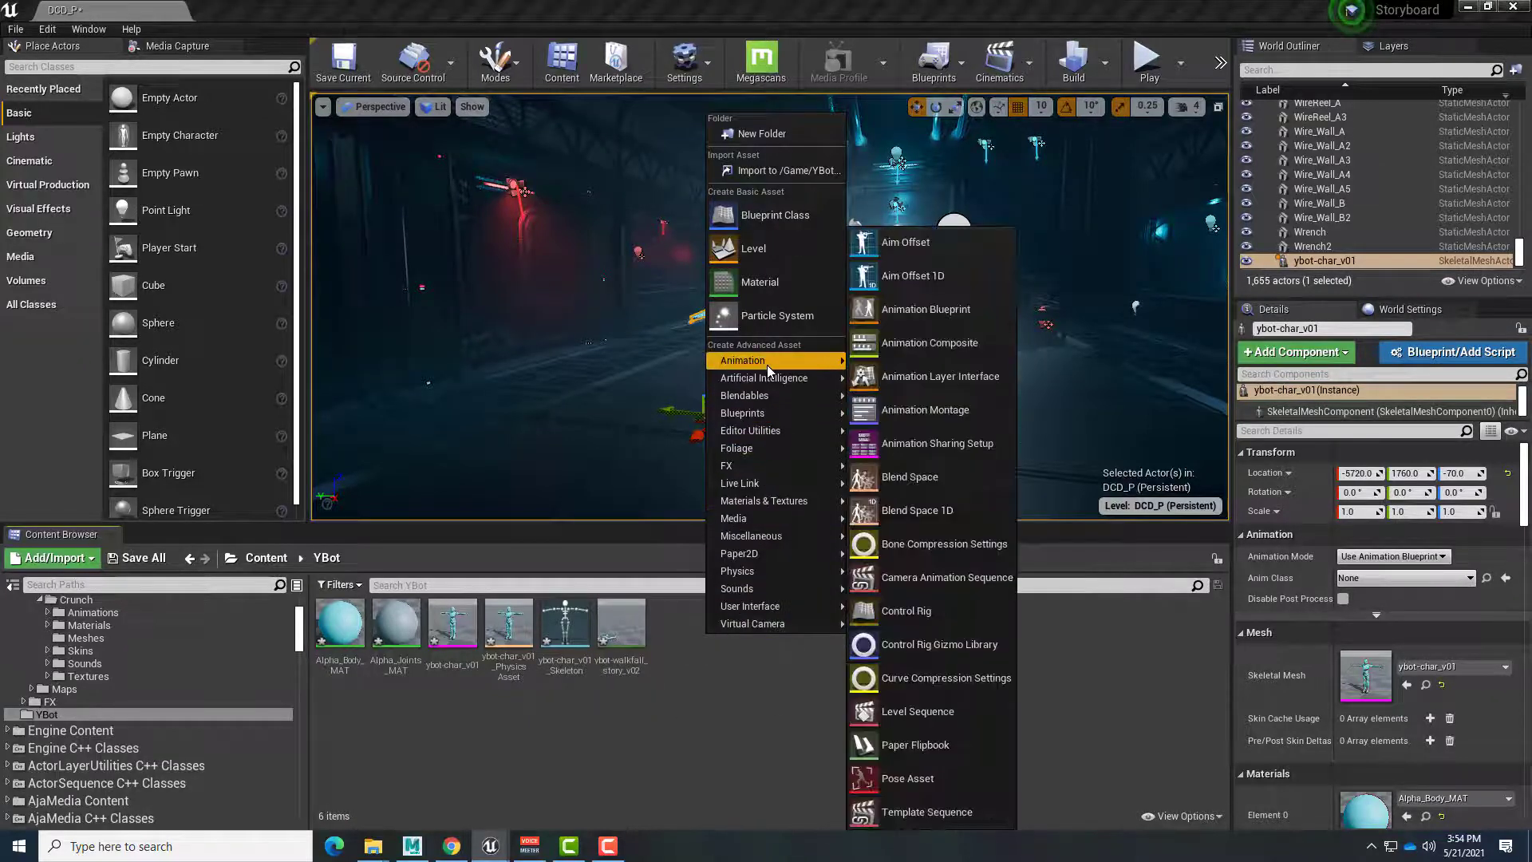
pyautogui.click(897, 718)
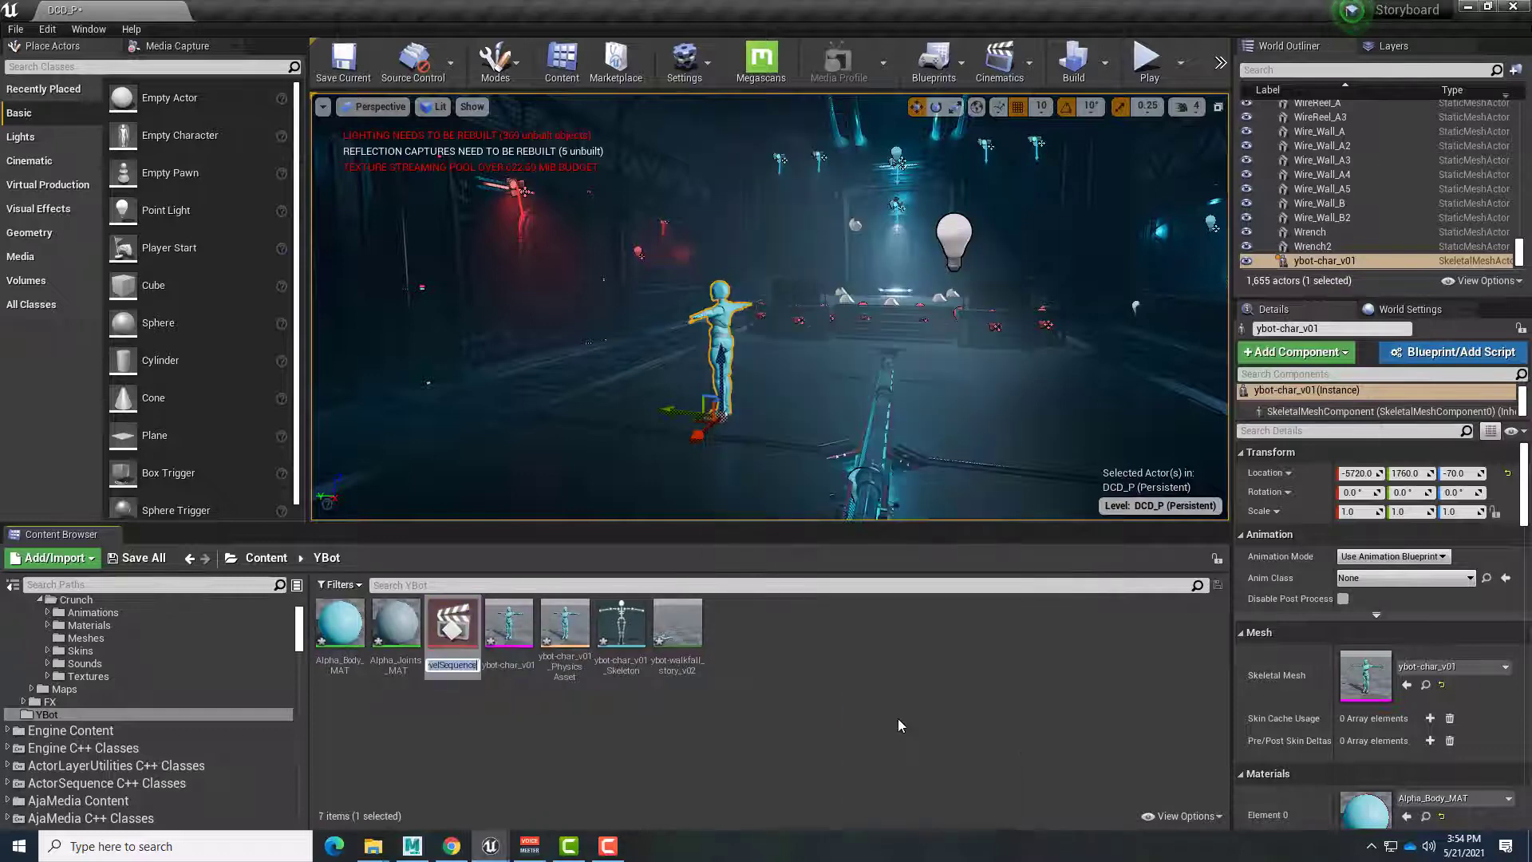
pyautogui.write('YBotFall')
pyautogui.press('Return')
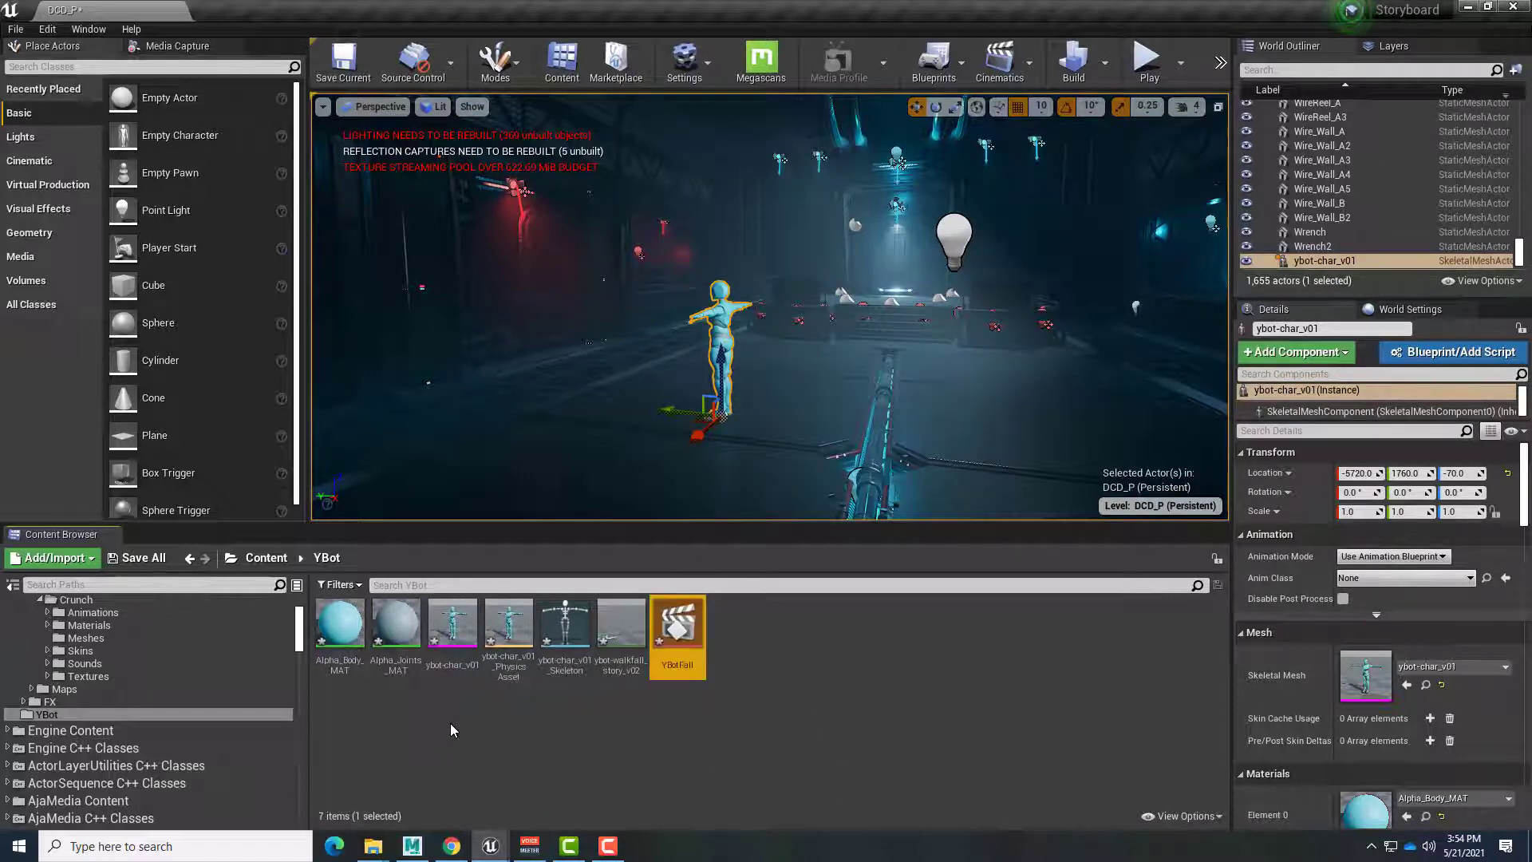
pyautogui.doubleClick(676, 630)
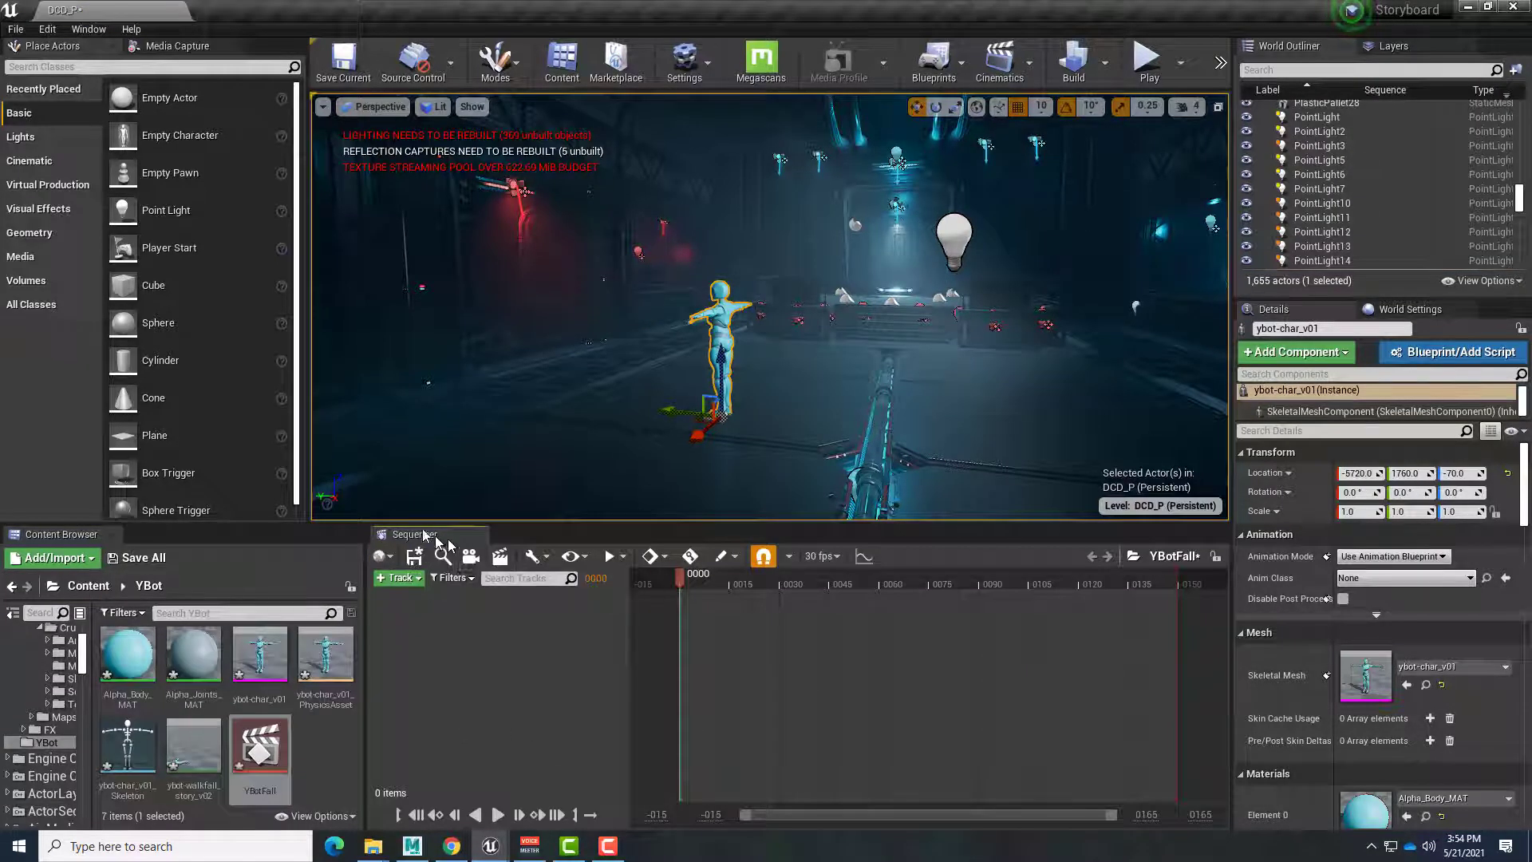
# Widen the Content Browser, then float, resize and re-dock the Sequencer in the bottom panel
pyautogui.moveTo(369, 635); pyautogui.dragTo(633, 631)
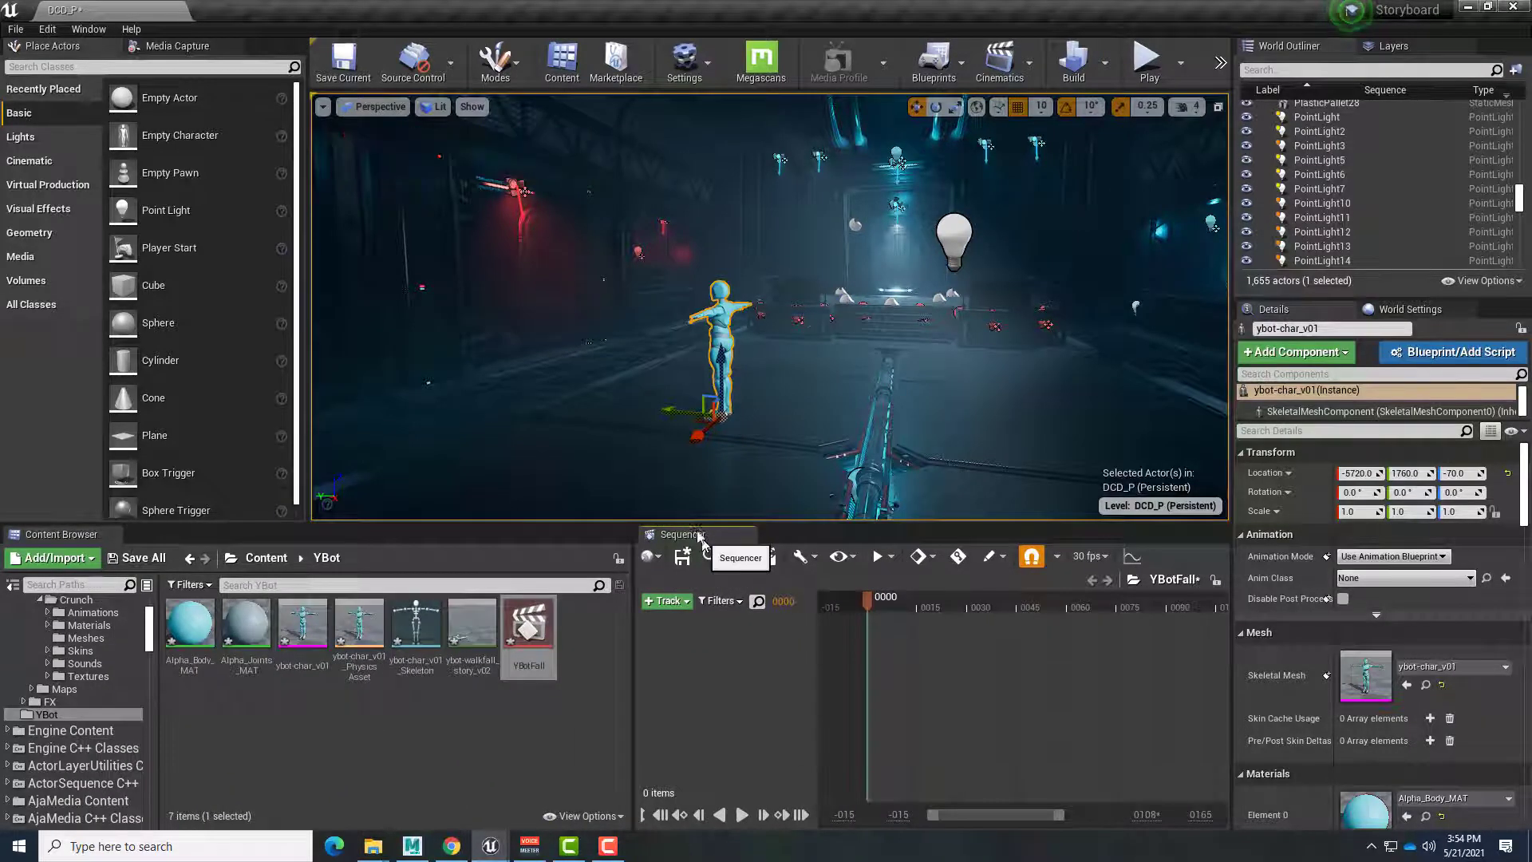
pyautogui.moveTo(705, 536); pyautogui.dragTo(215, 325)
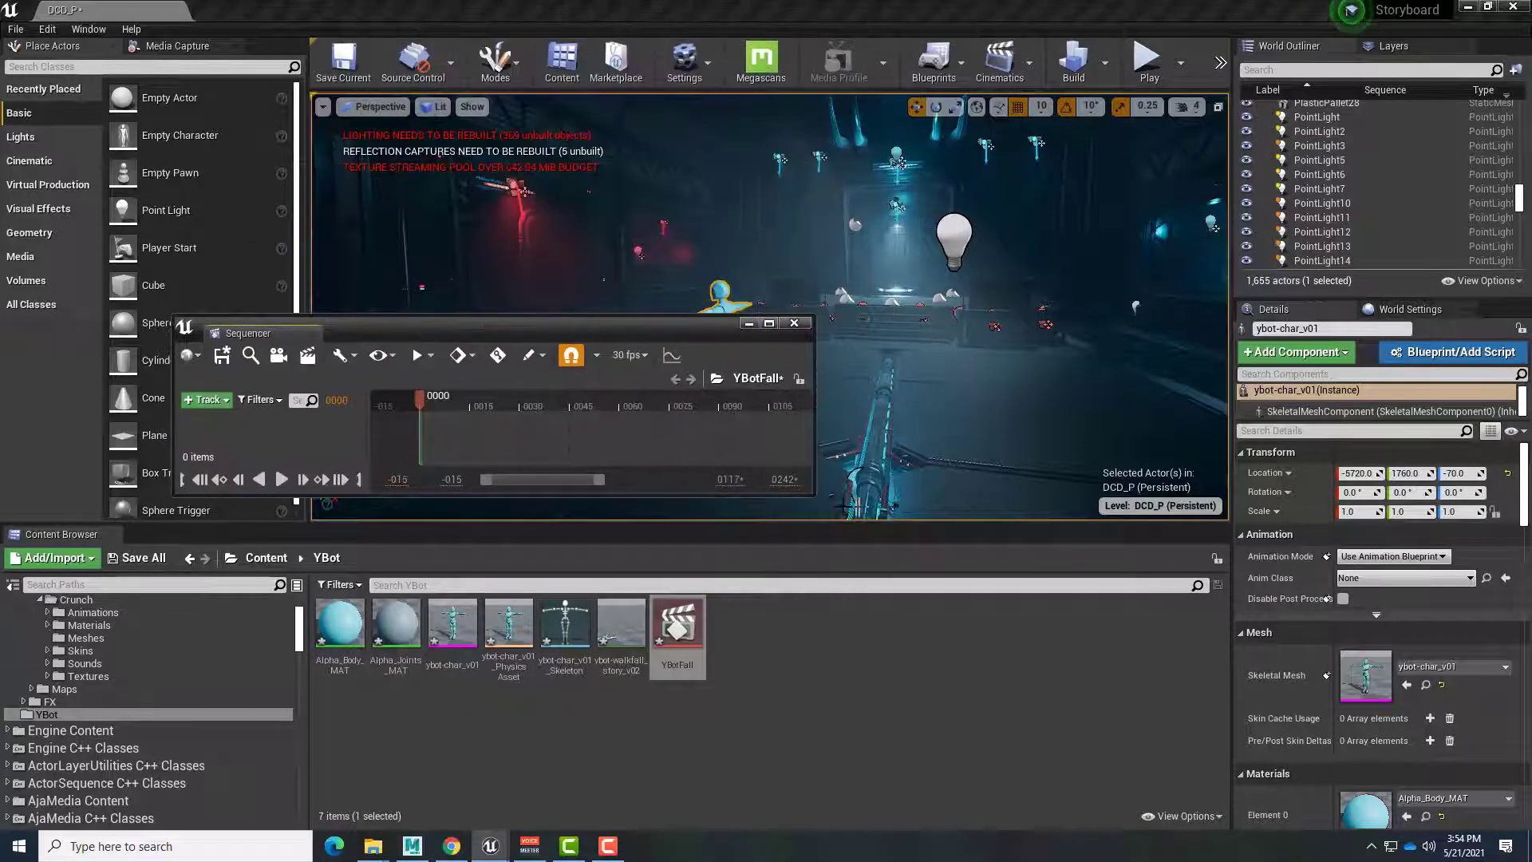
pyautogui.moveTo(811, 496); pyautogui.dragTo(945, 672)
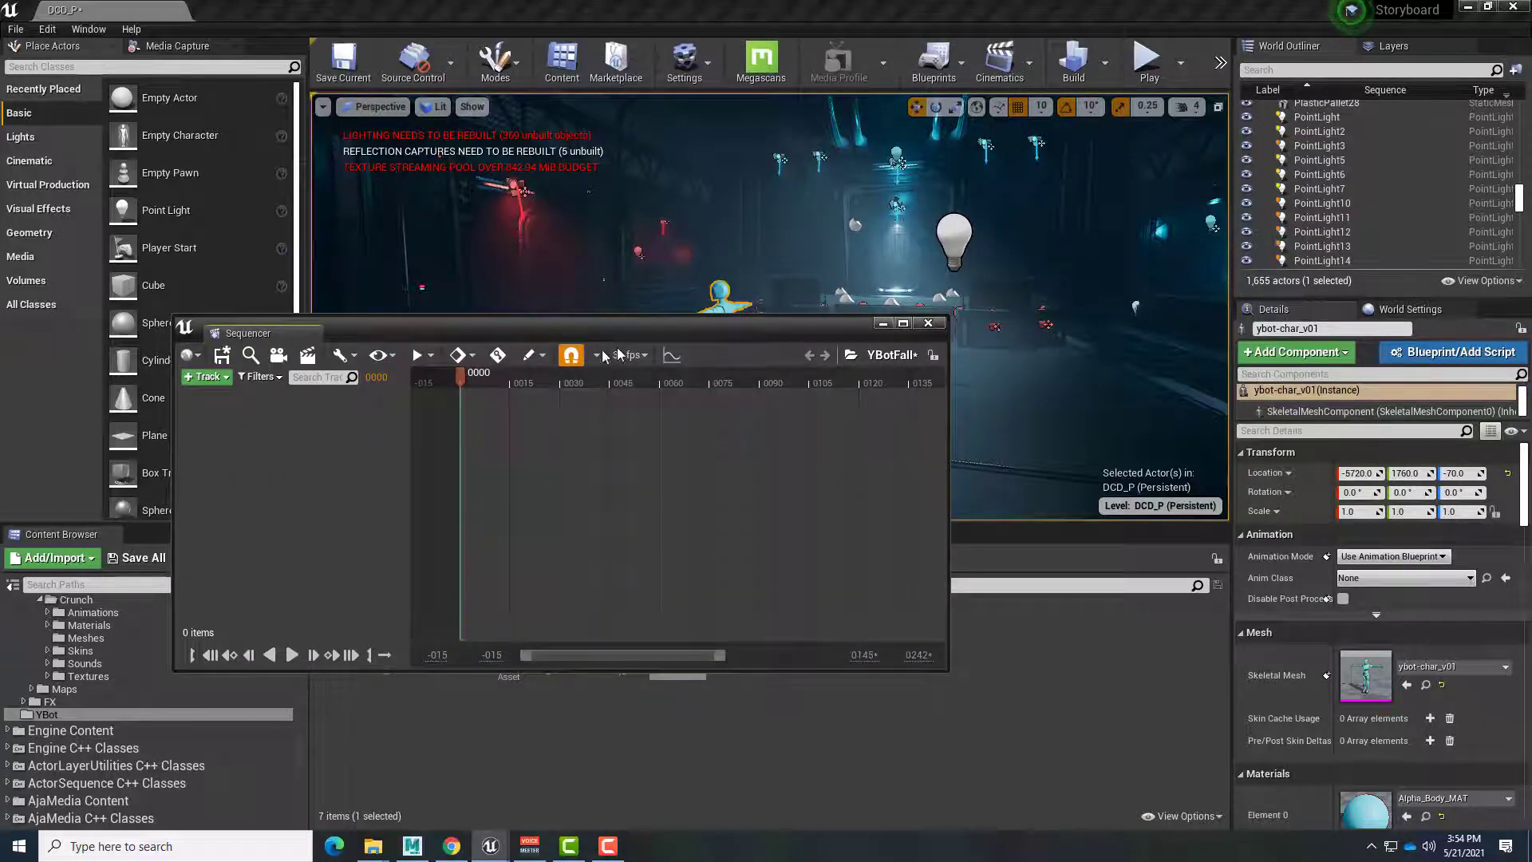
pyautogui.moveTo(606, 327); pyautogui.dragTo(620, 174)
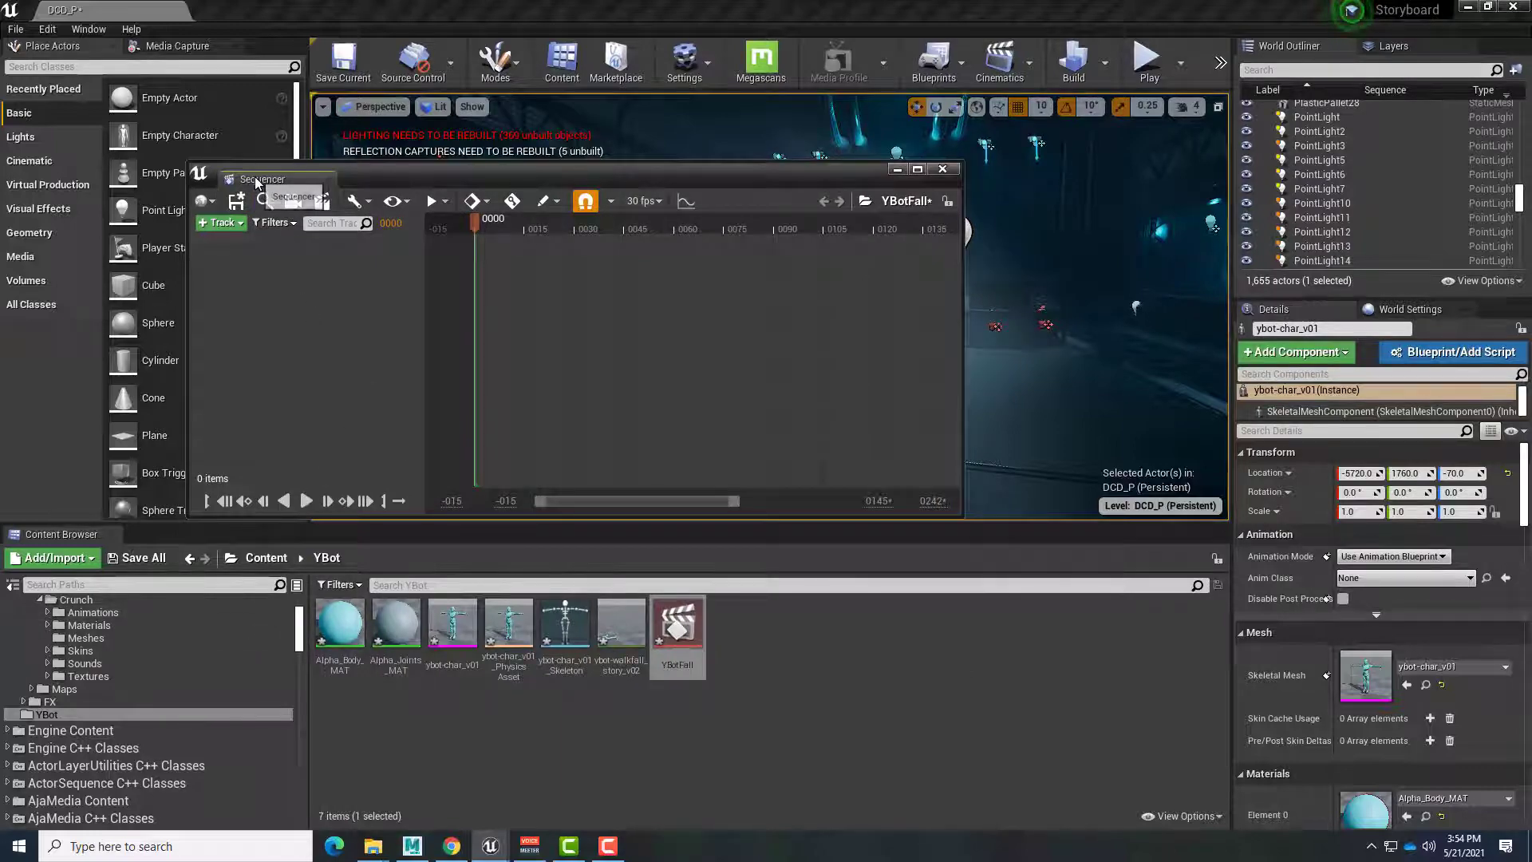
pyautogui.moveTo(264, 179); pyautogui.dragTo(1141, 677)
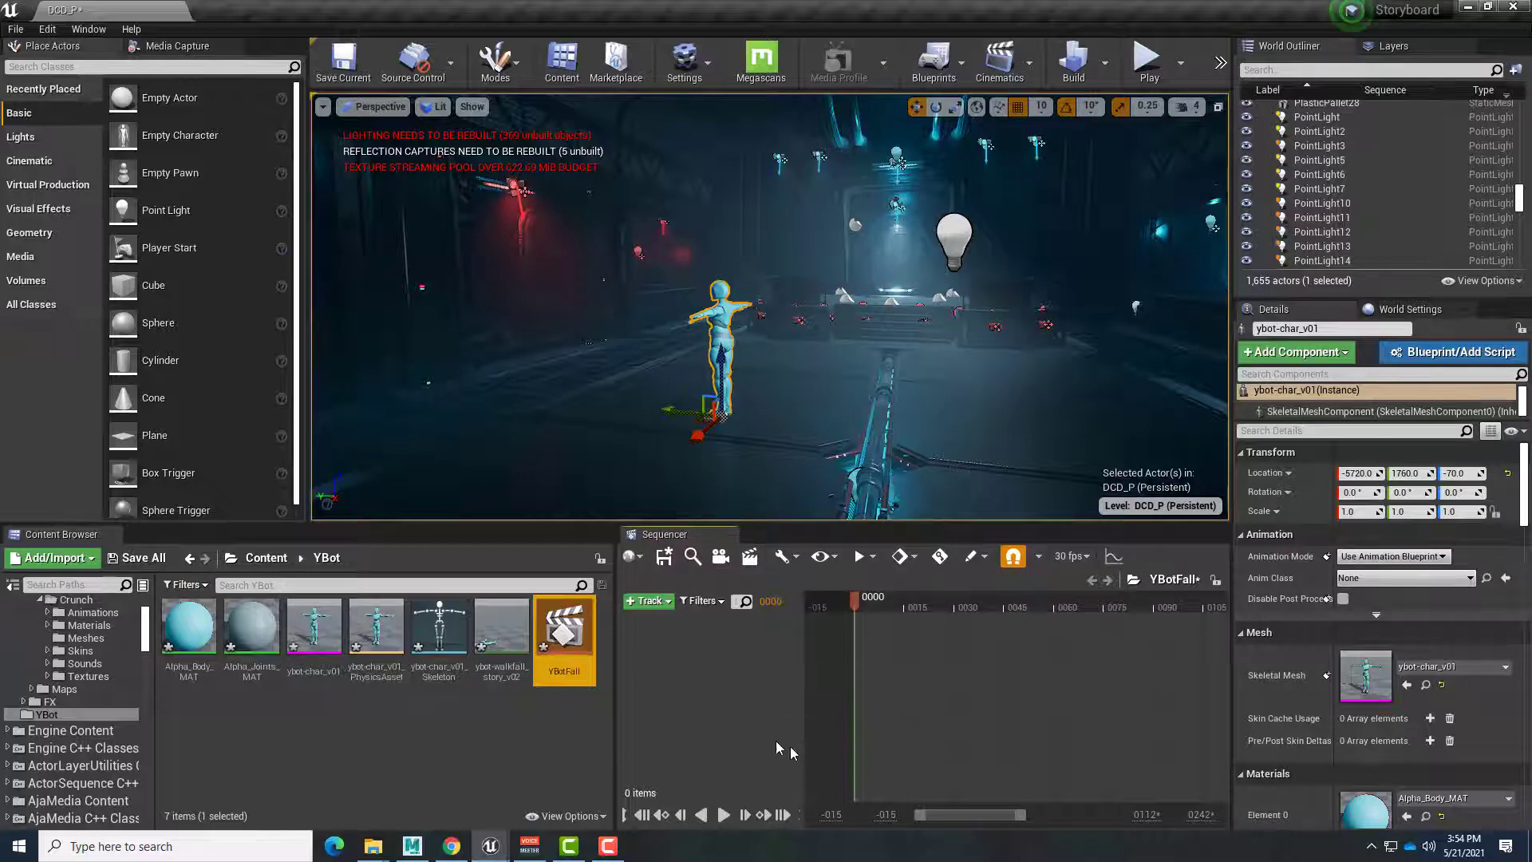
# Add the ybot-char_v01 actor from the level as a track in the YBotFall sequence
pyautogui.click(722, 319)
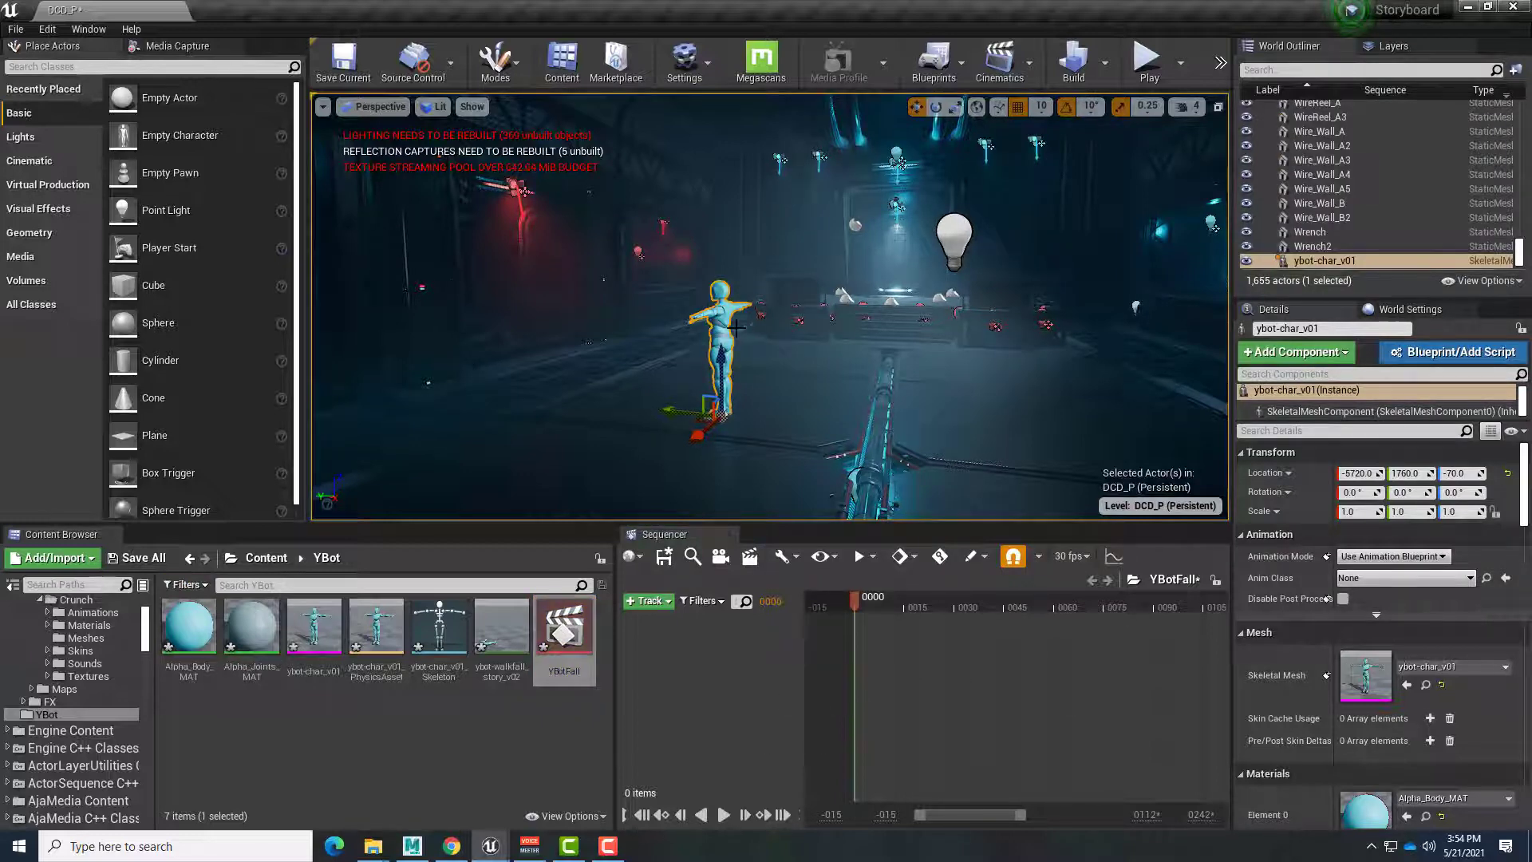
pyautogui.click(646, 606)
pyautogui.moveTo(663, 361)
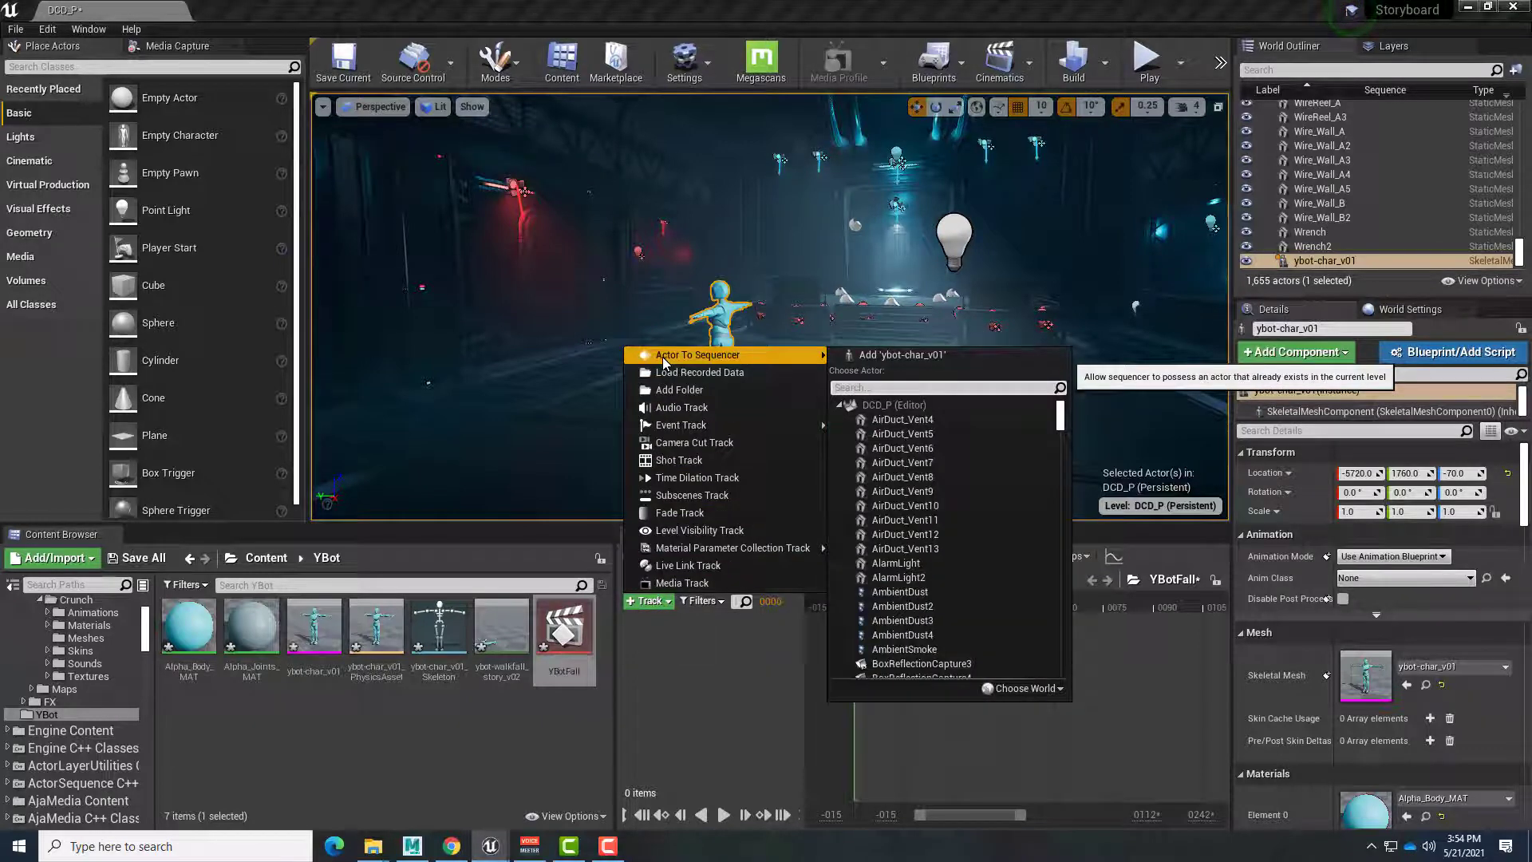
pyautogui.click(917, 355)
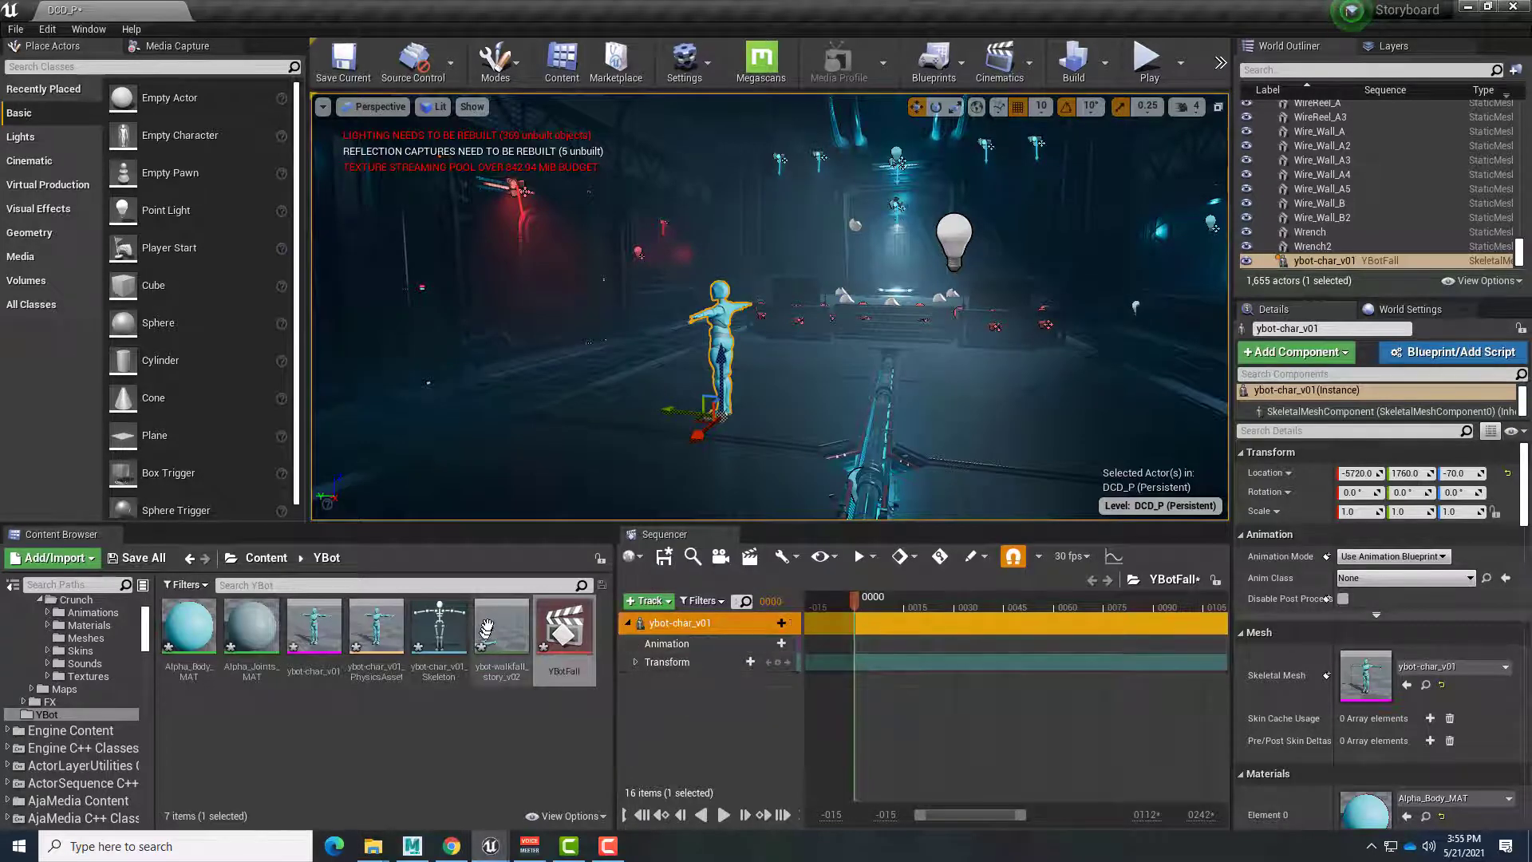
# Drop ybot-walkfall_story_v02 onto the character's Animation track and play the sequence to preview
pyautogui.moveTo(504, 639)
pyautogui.mouseDown()
pyautogui.moveTo(592, 669)
pyautogui.moveTo(869, 645)
pyautogui.mouseUp()
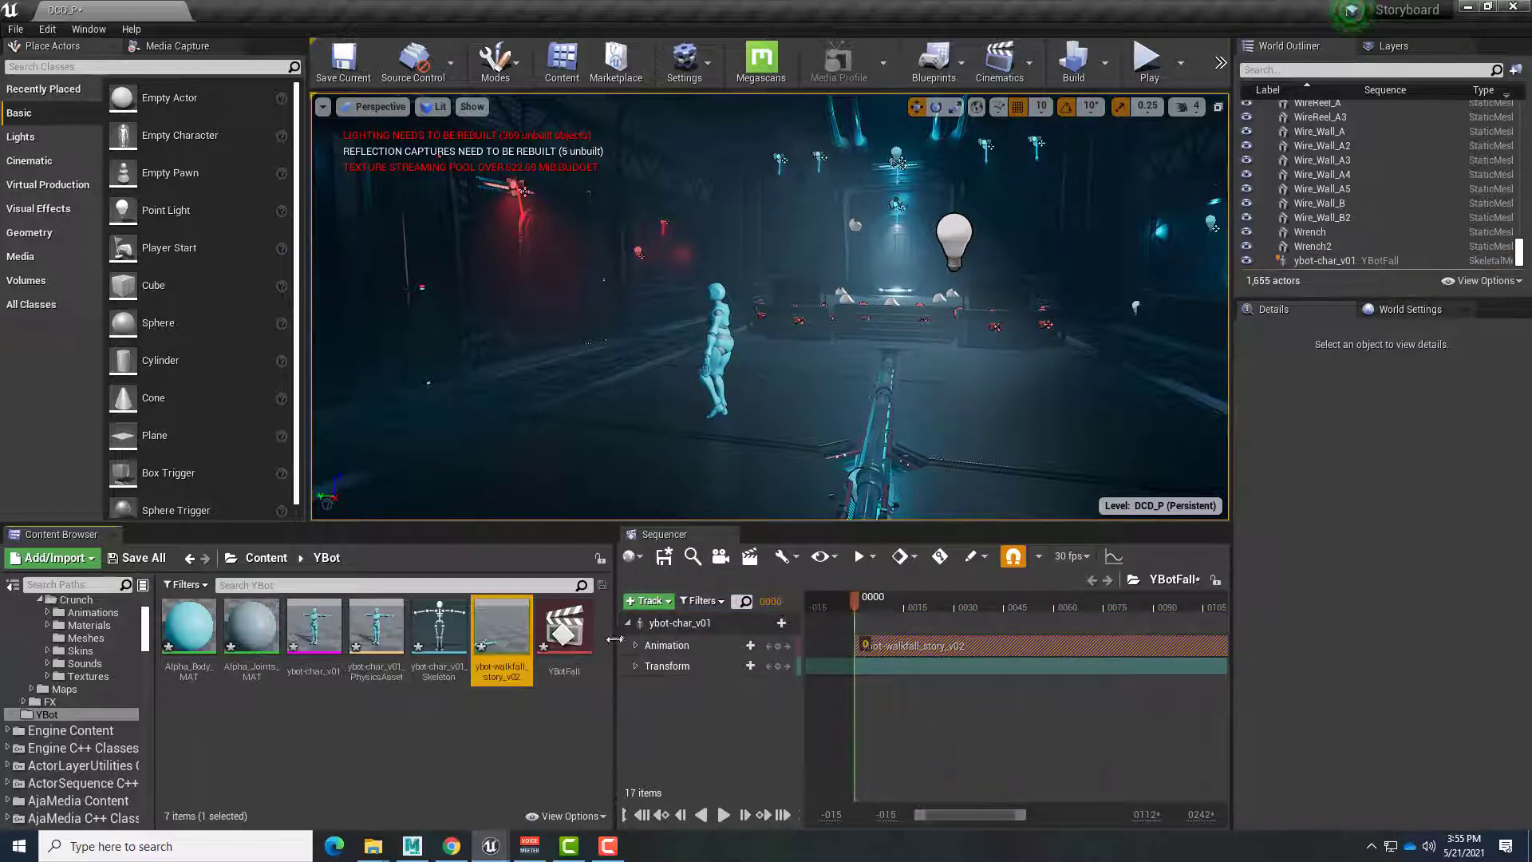
pyautogui.moveTo(616, 678); pyautogui.dragTo(397, 679)
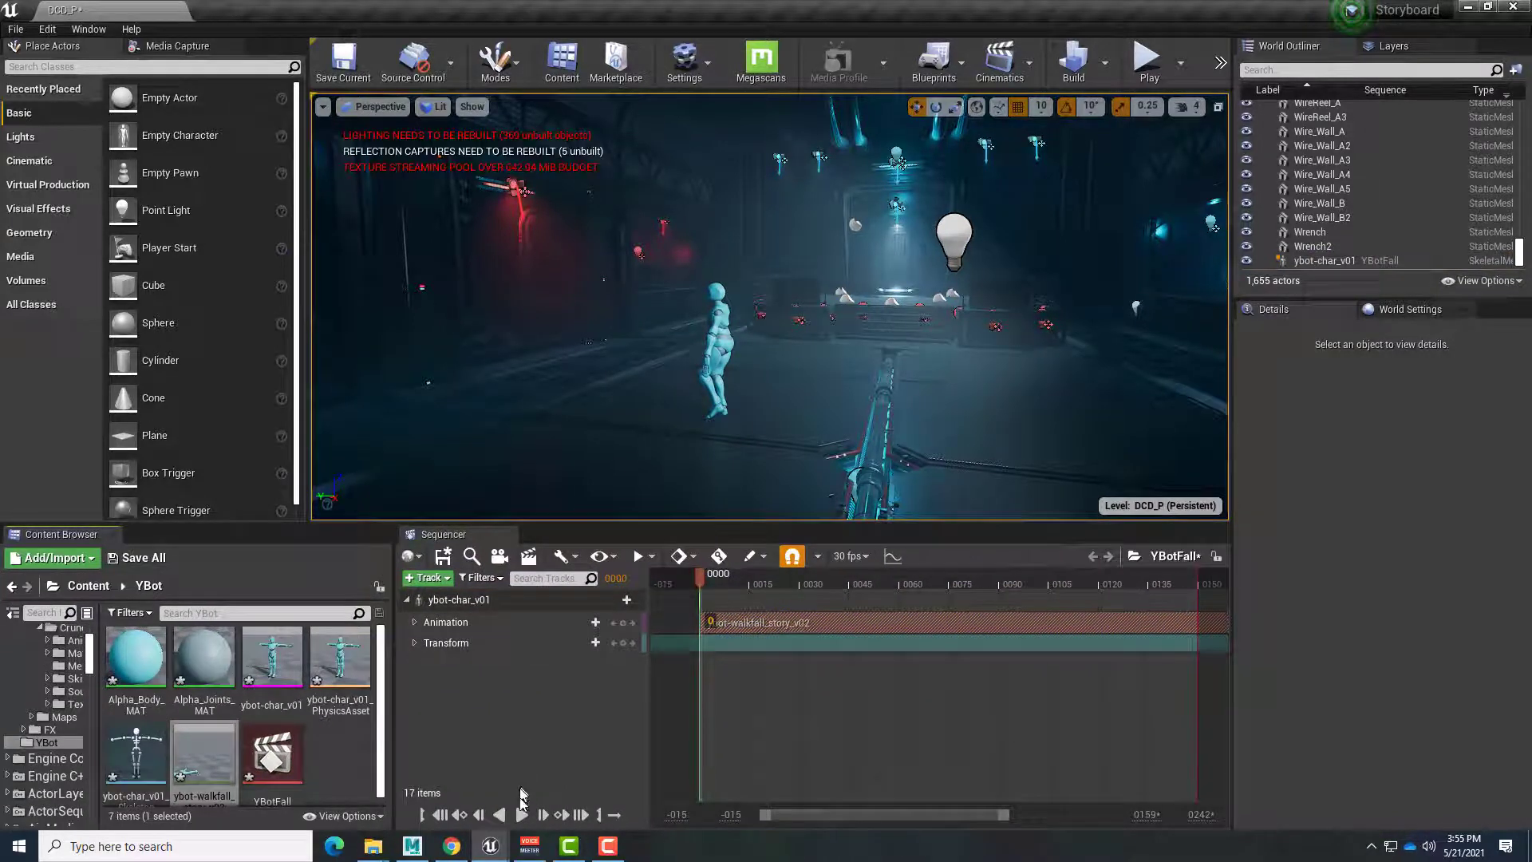
pyautogui.click(521, 814)
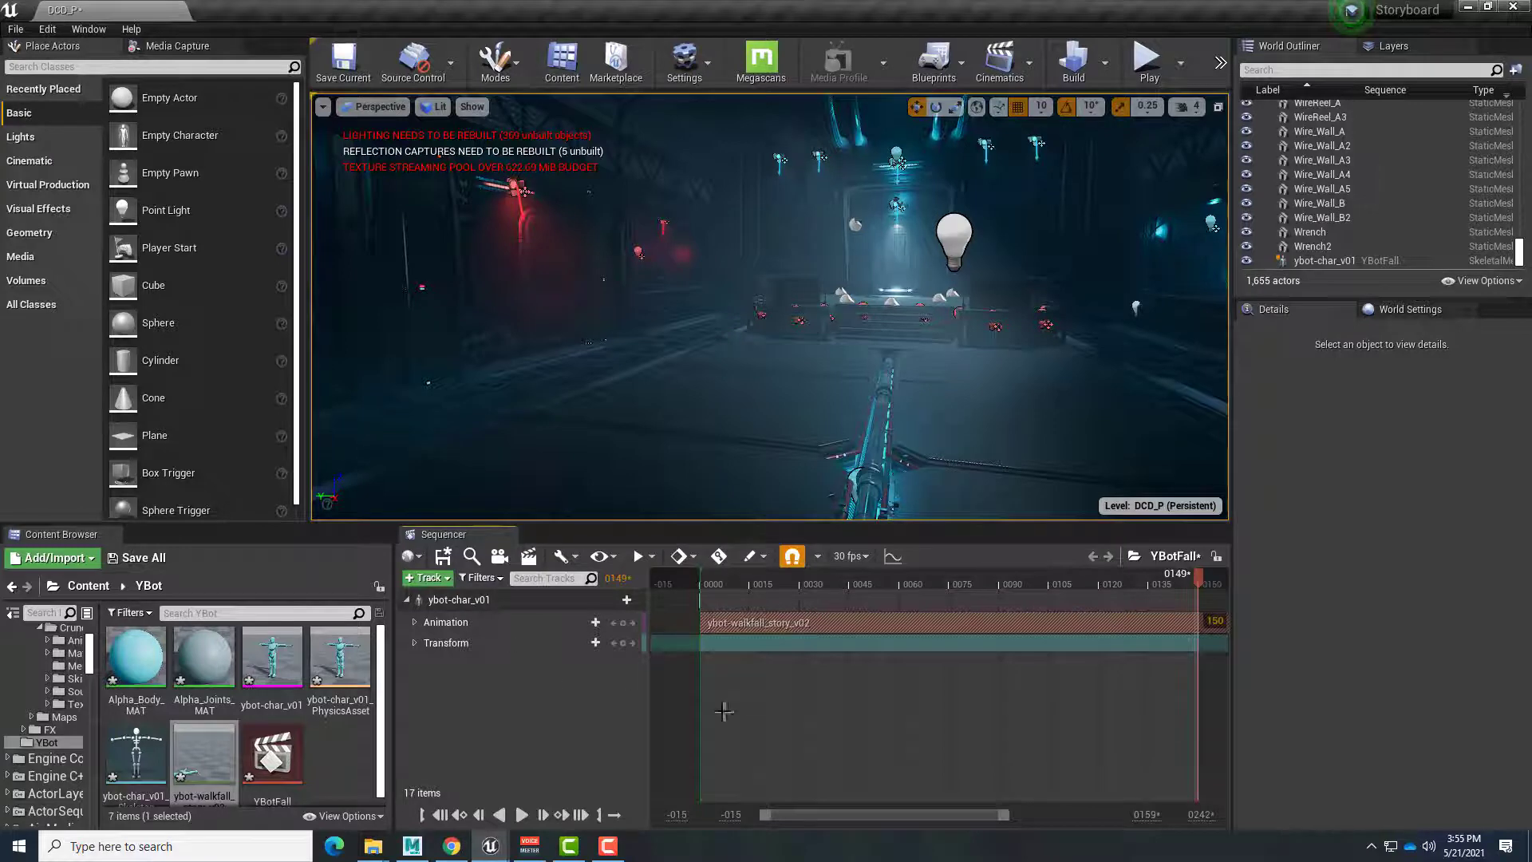
# Rewind to the first frame and rotate ybot-char_v01 to -90 degrees on Z
pyautogui.click(440, 814)
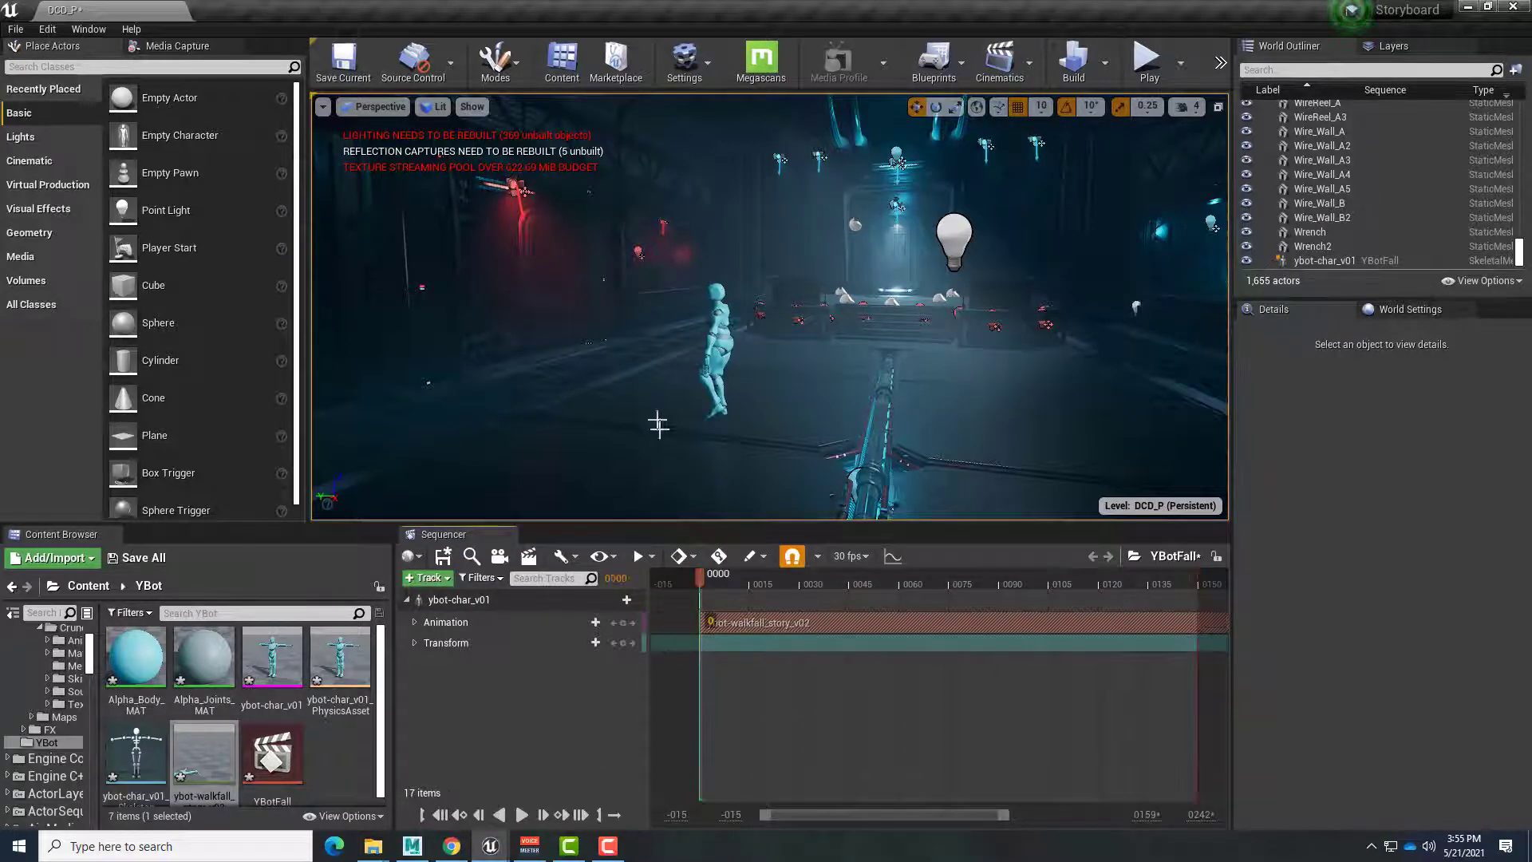
pyautogui.click(718, 349)
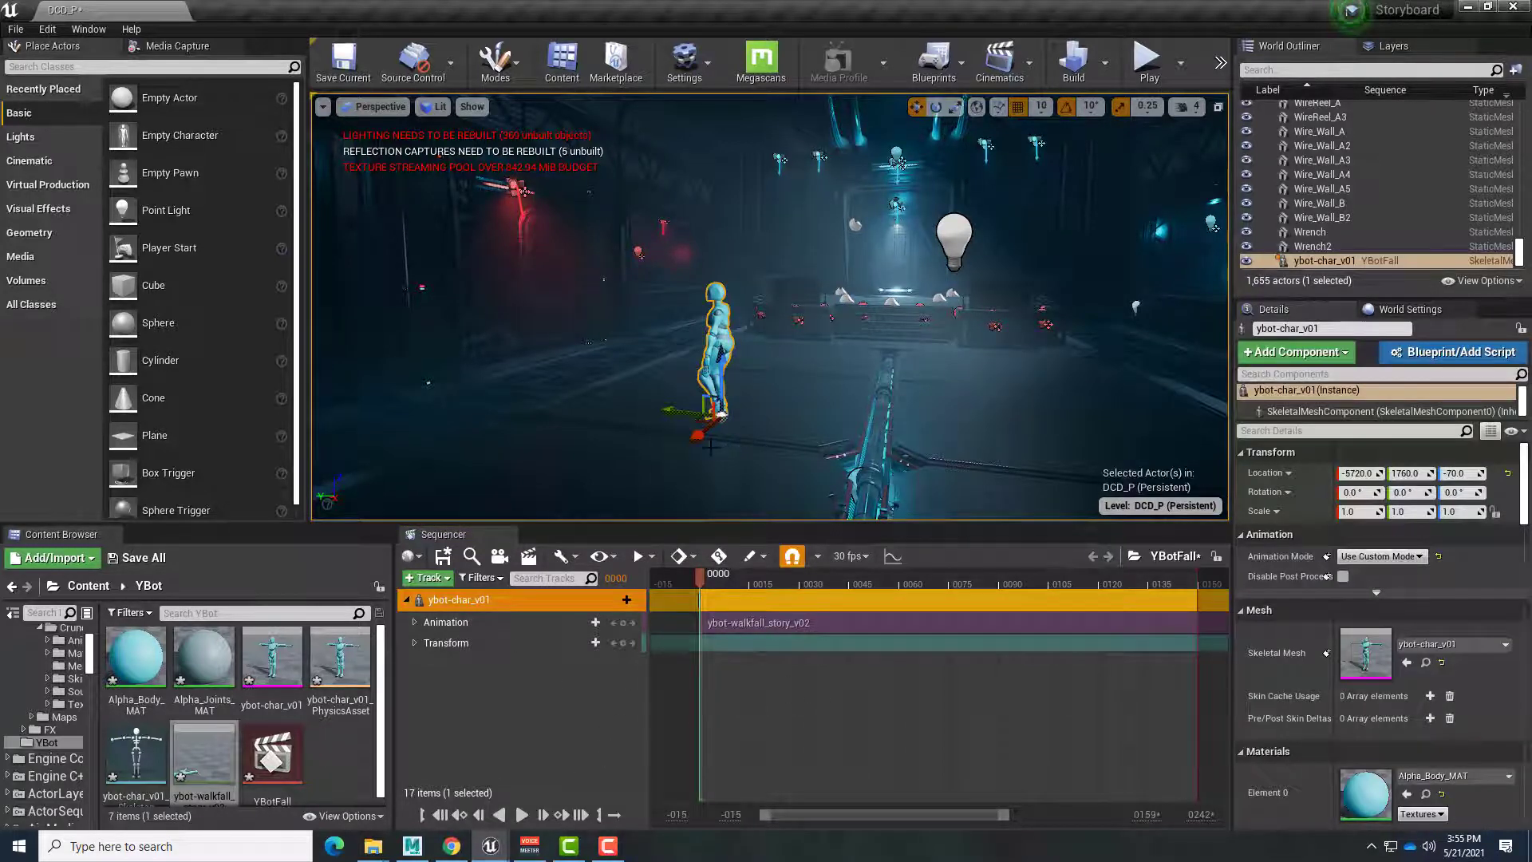
pyautogui.press('e')
pyautogui.moveTo(722, 449); pyautogui.dragTo(724, 449)
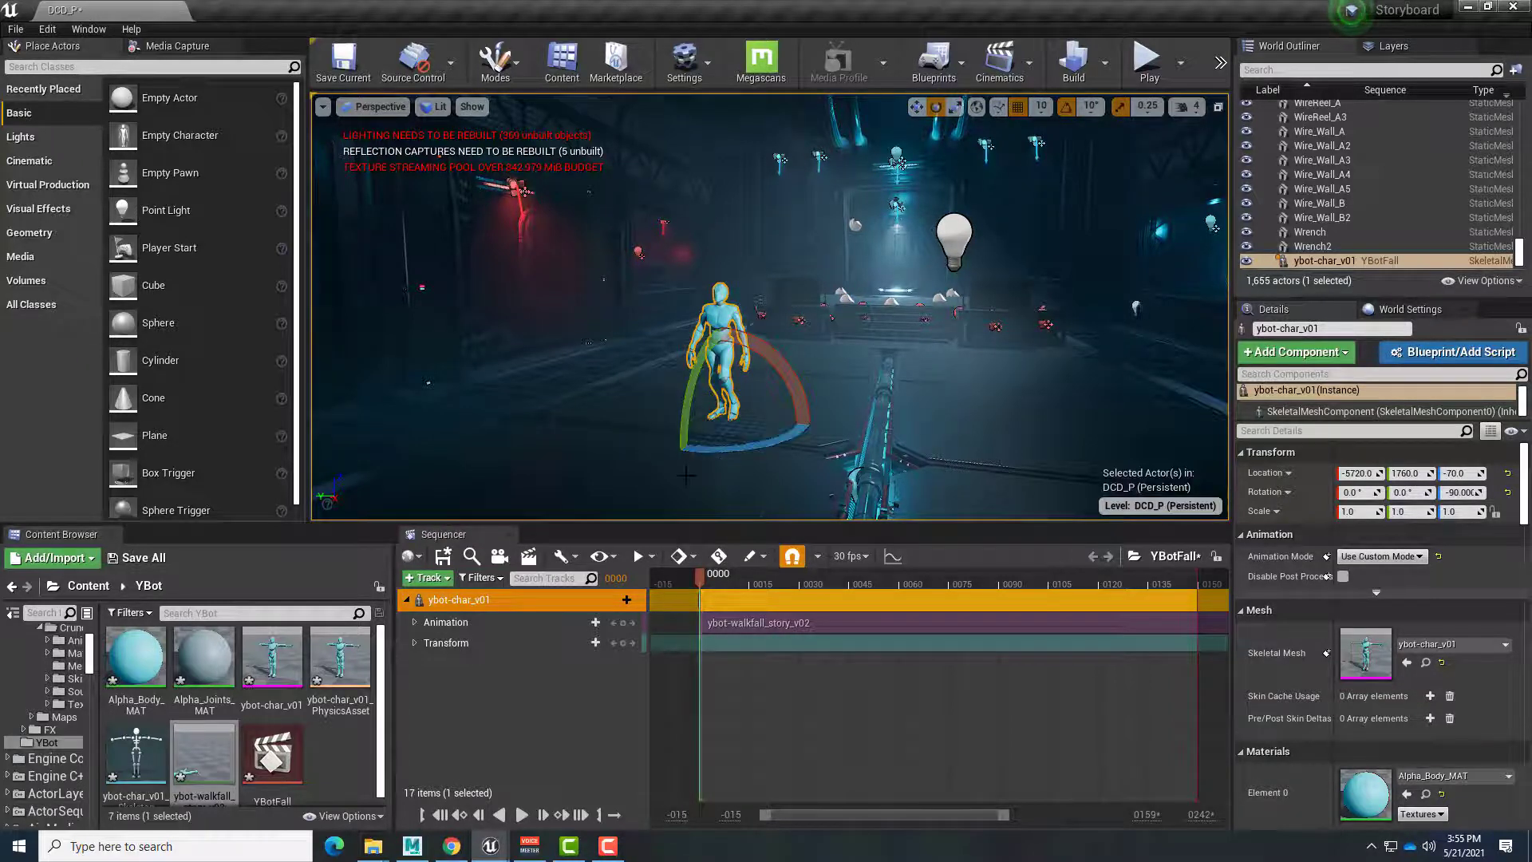
# Move the character back to X -6070, then check the animation's frame length in MotionBuilder
pyautogui.press('w')
pyautogui.moveTo(695, 442); pyautogui.dragTo(779, 344)
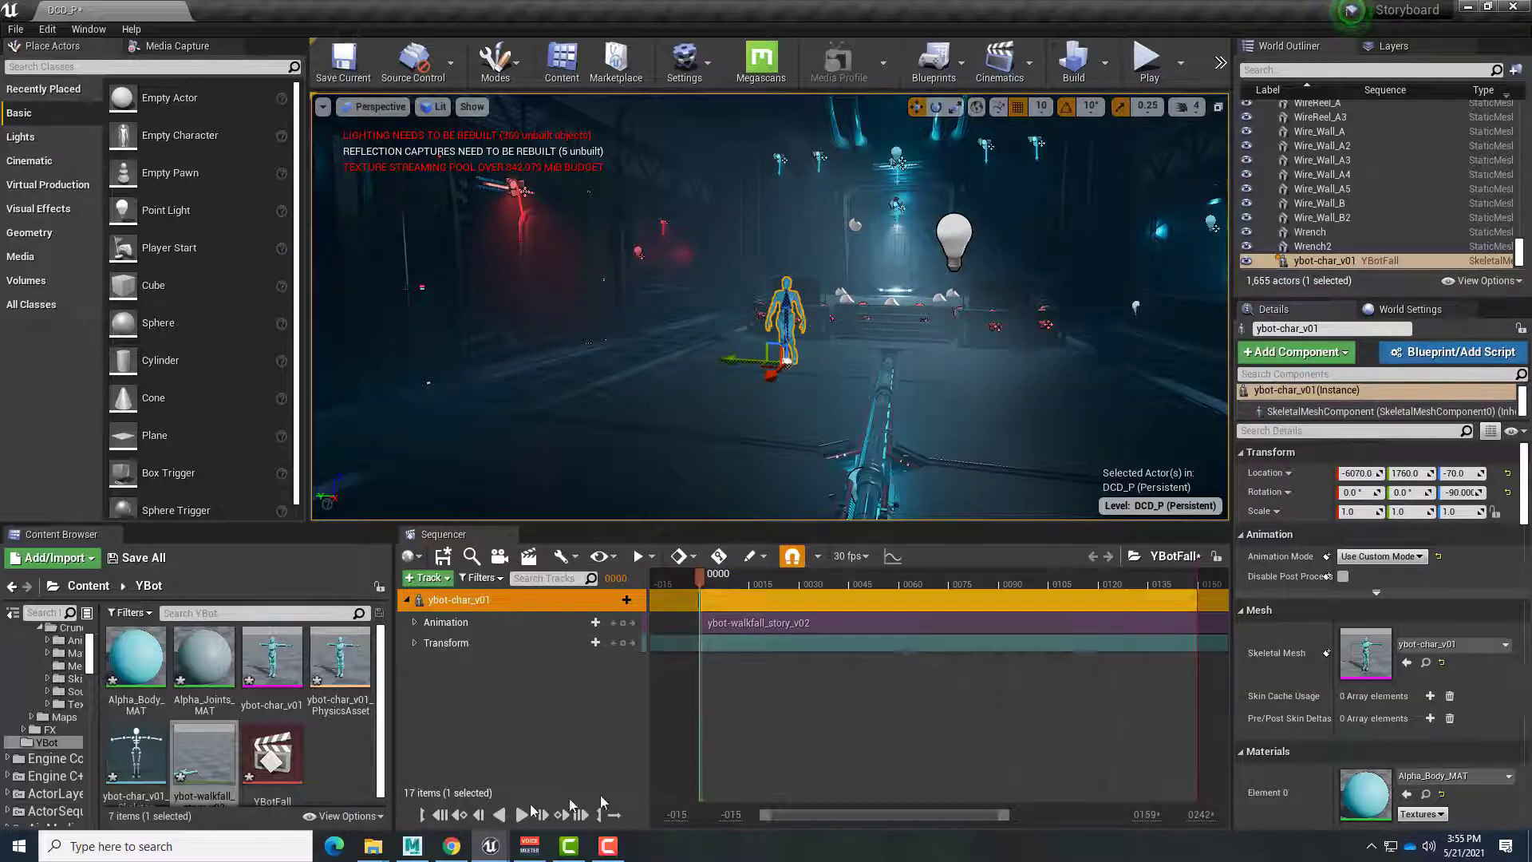
pyautogui.click(411, 846)
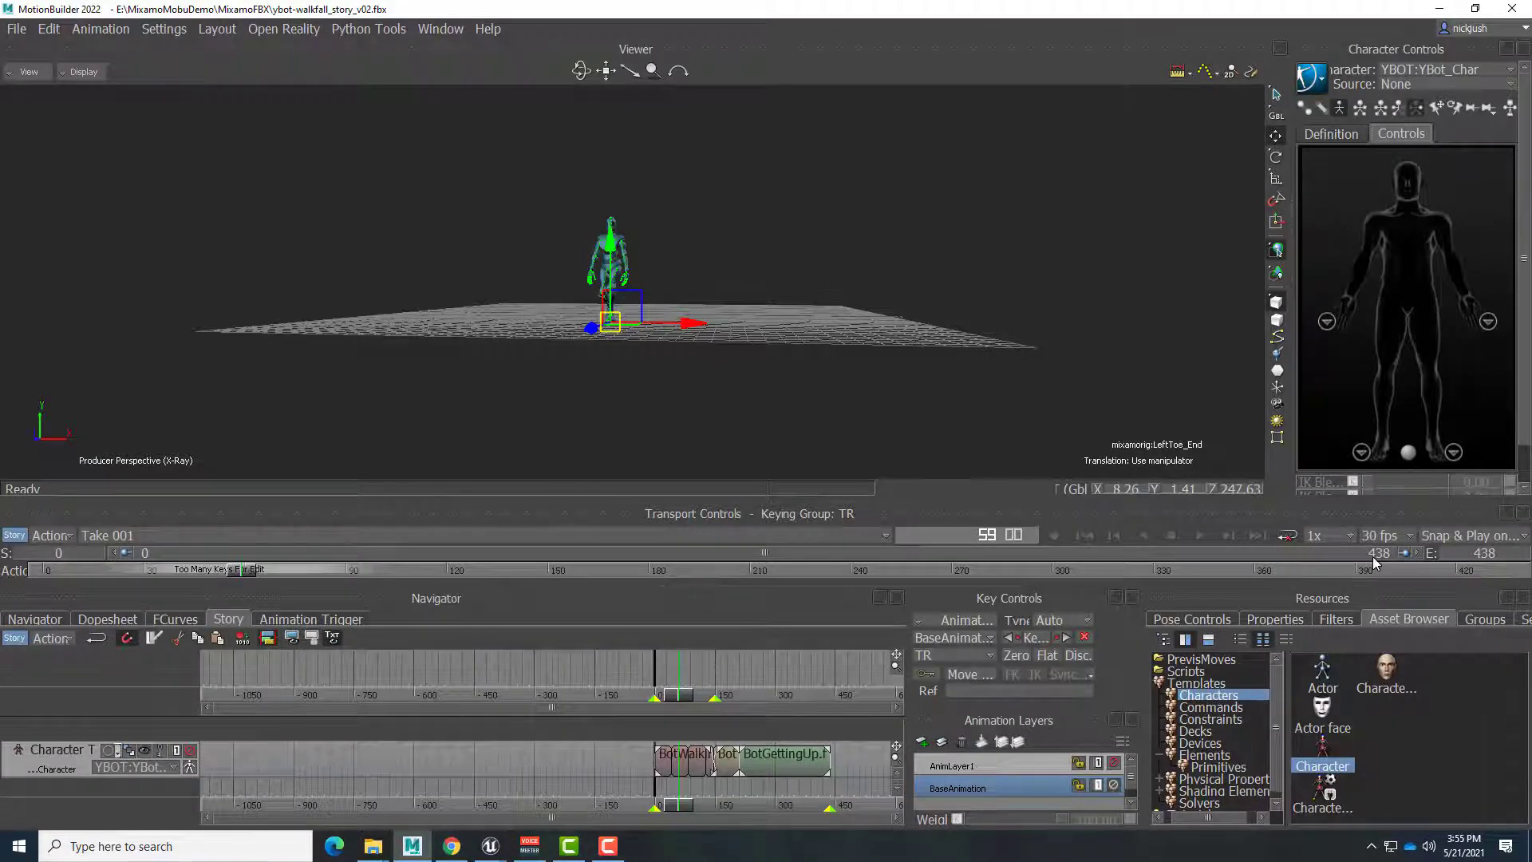
pyautogui.hotkey('alt', 'Tab')
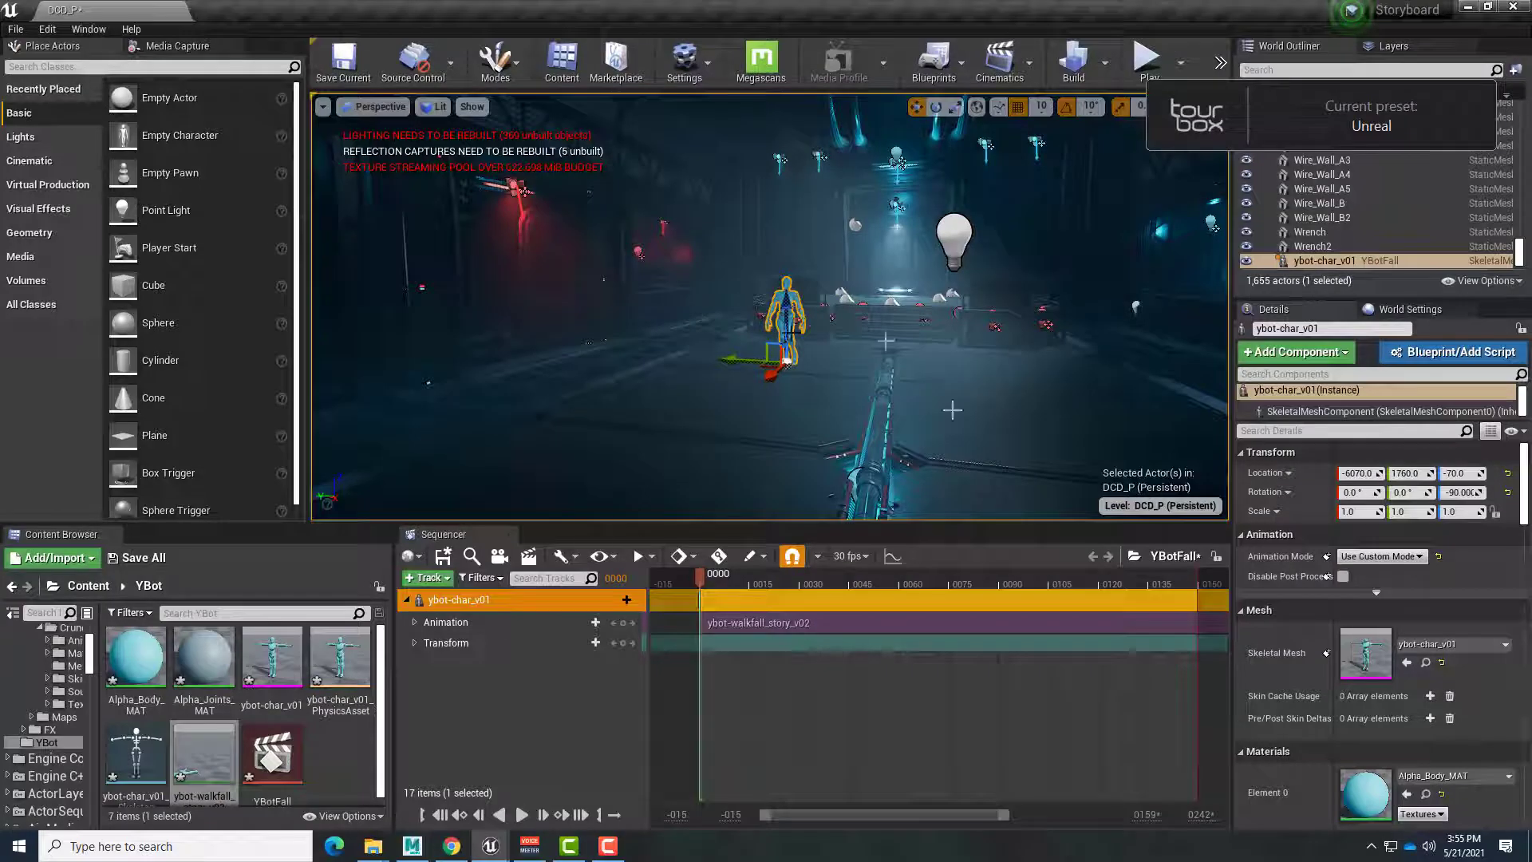
# End YBotFall at frame 438, stretch the playback range to match, and play it through
pyautogui.click(1147, 814)
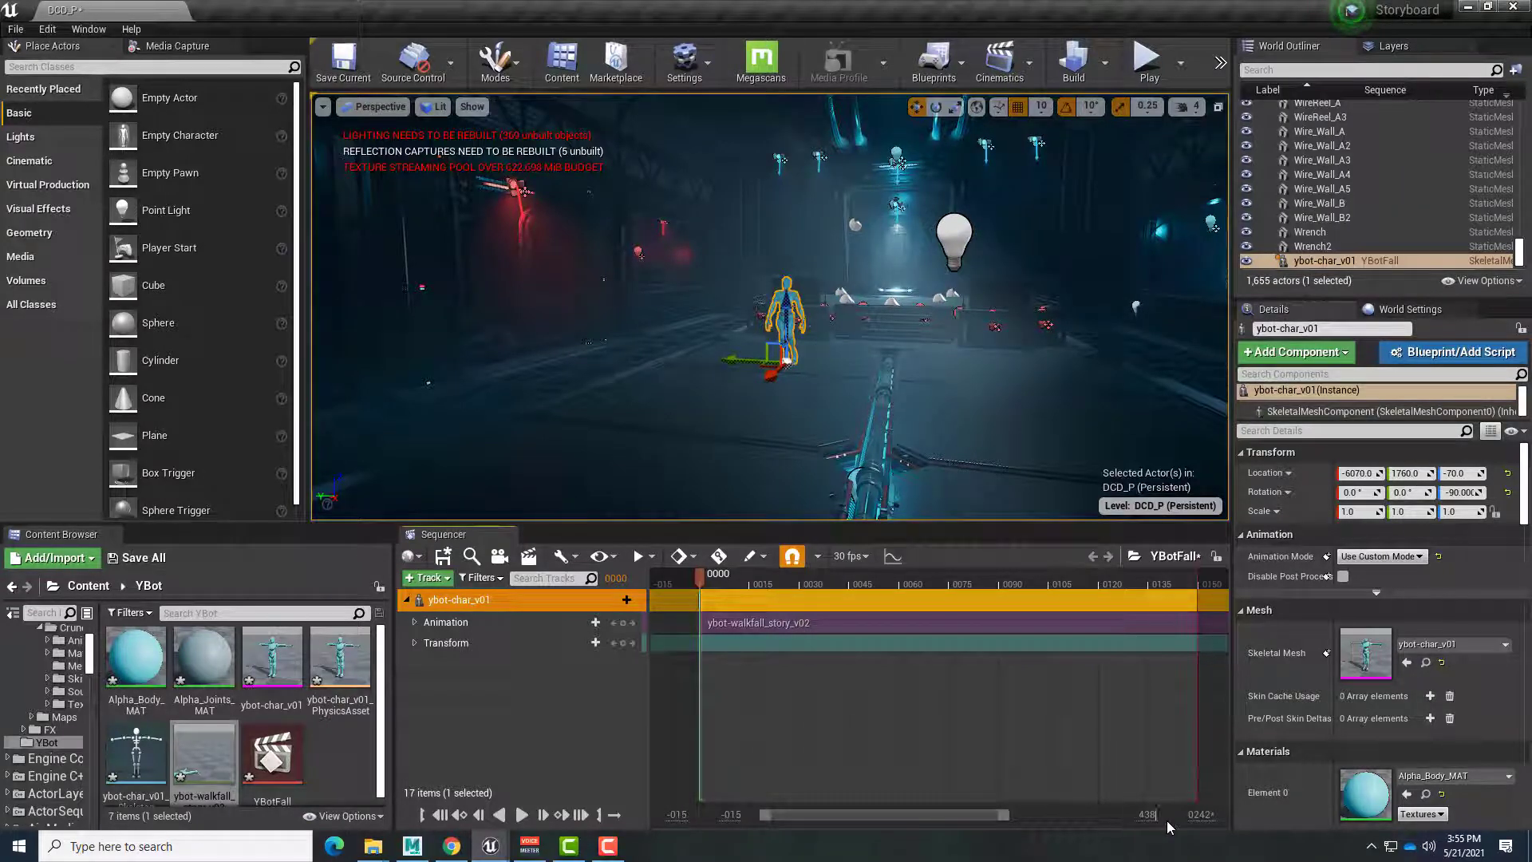
pyautogui.press('Return')
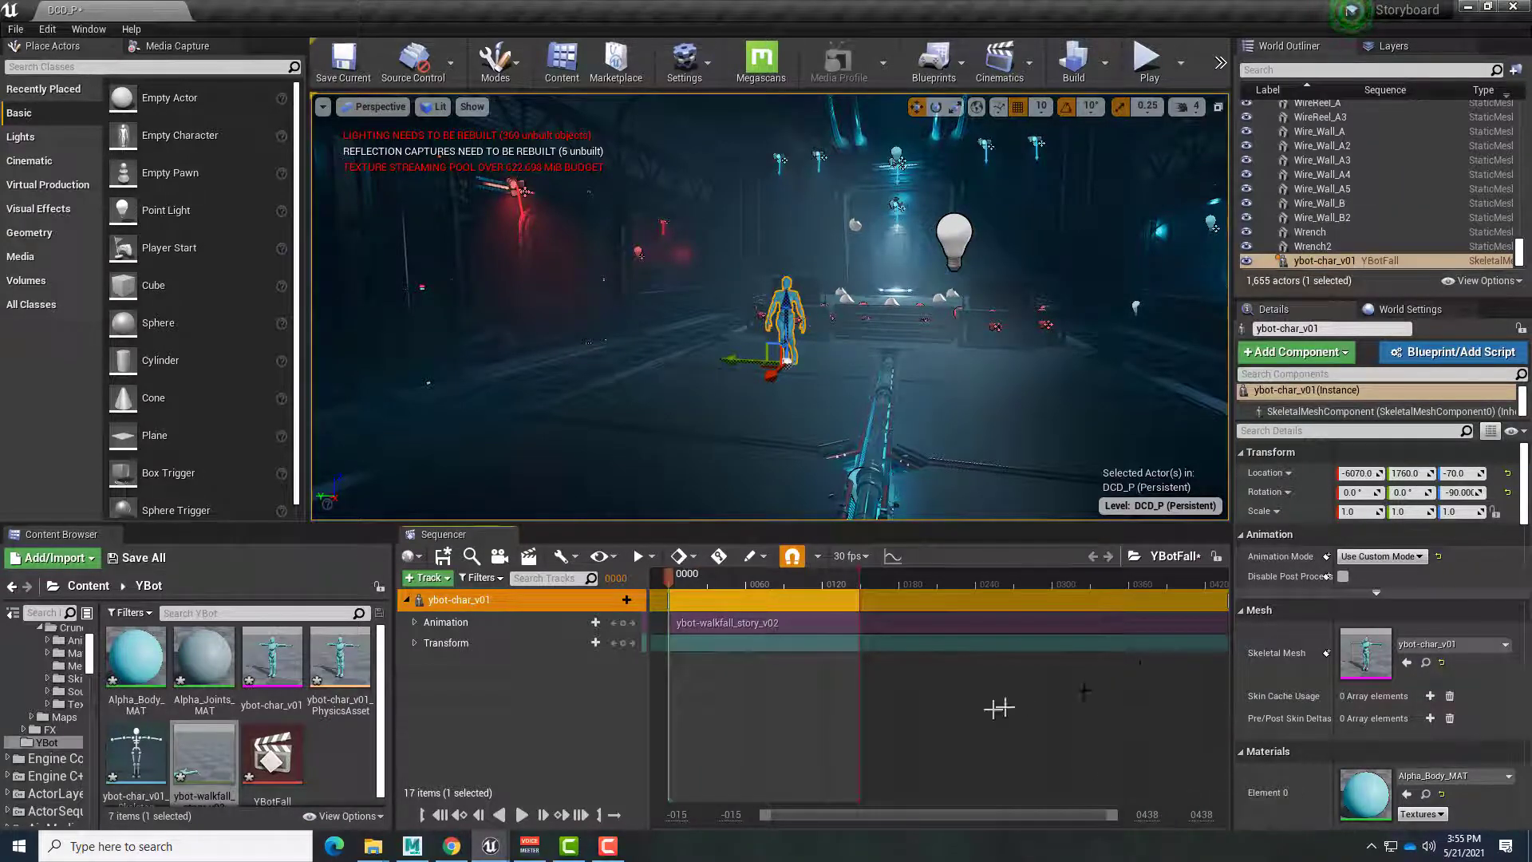
pyautogui.moveTo(856, 577); pyautogui.dragTo(1225, 573)
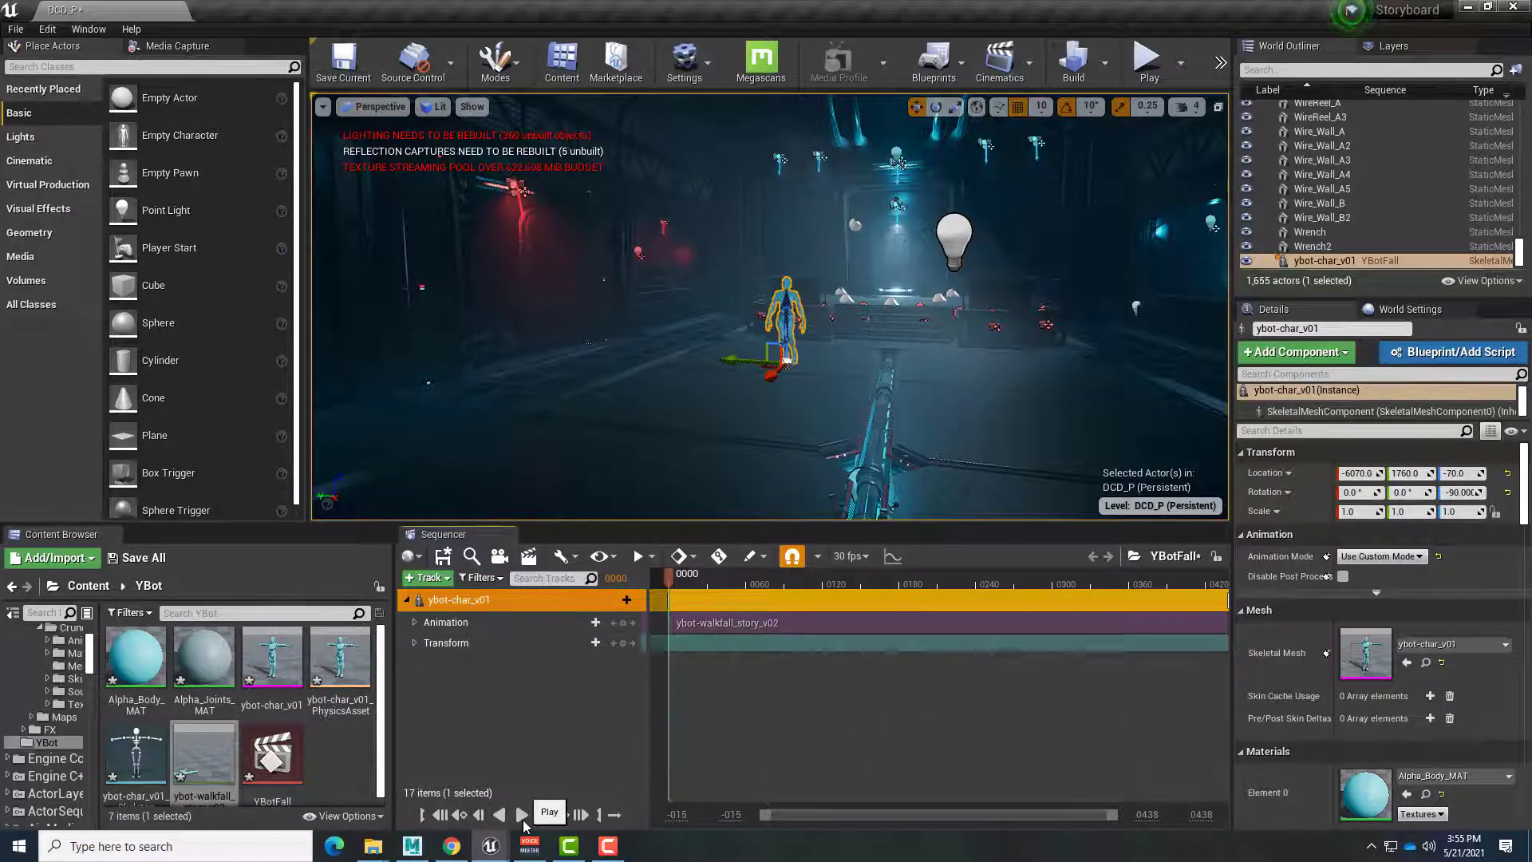
pyautogui.click(522, 814)
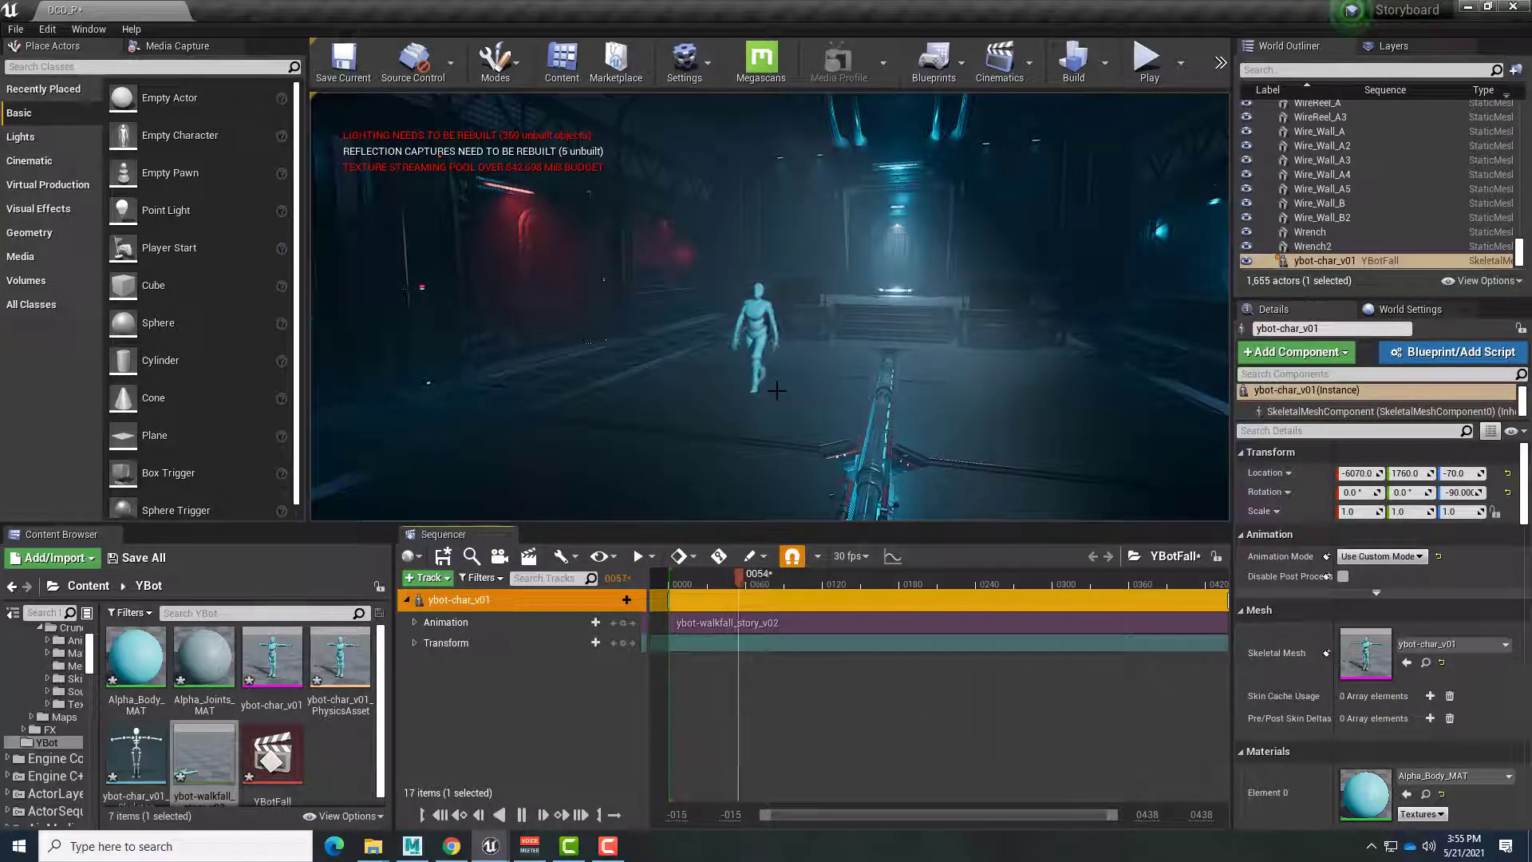